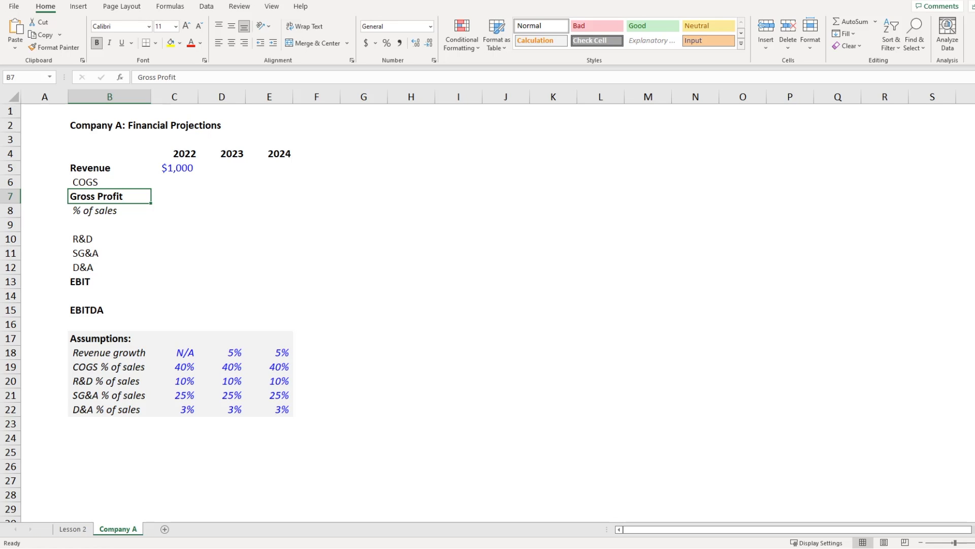
Step: Review the 2022 revenue input and the 2022 assumption values below it
key(Right)
key(Right)
key(Left)
key(Up)
key(Up)
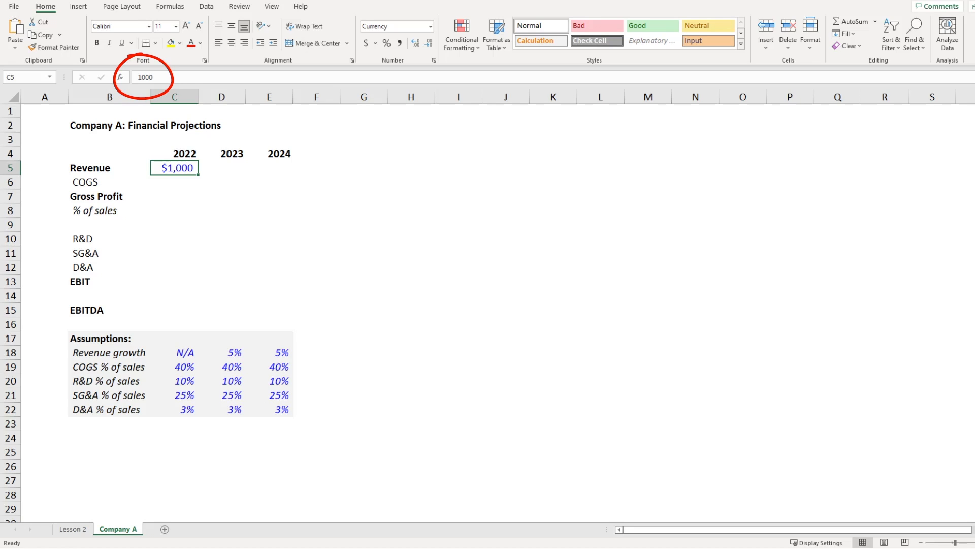
key(ctrl+Down)
key(Down)
key(Down)
key(Down)
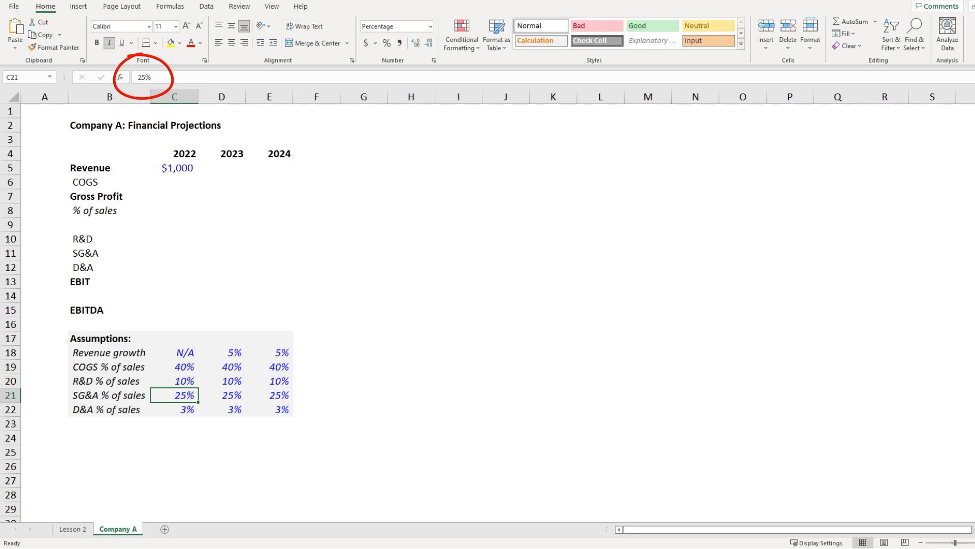
key(Down)
key(ctrl+Up)
key(ctrl+Up)
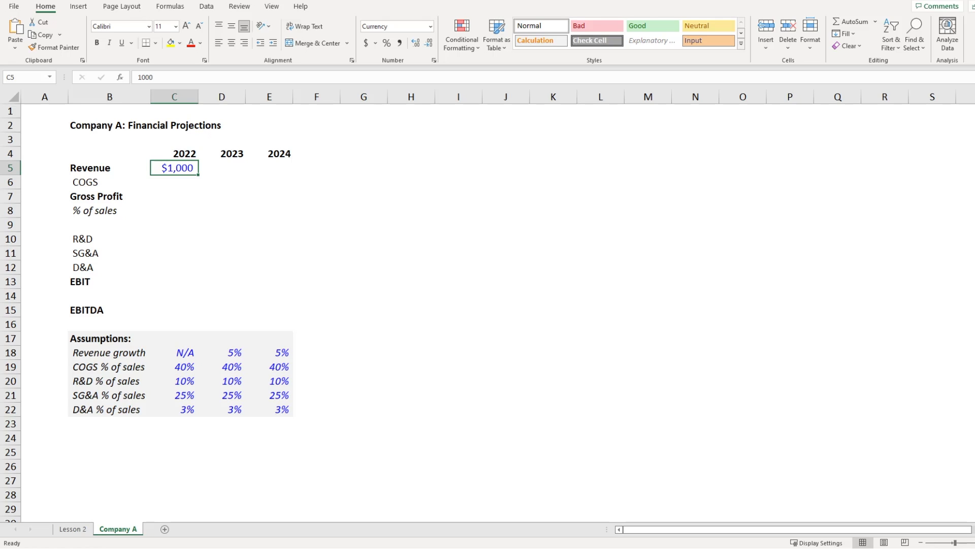
Step: Enter the 2023 revenue formula =C5*(1+D18) in D5, giving $1,050
key(Right)
text(=)
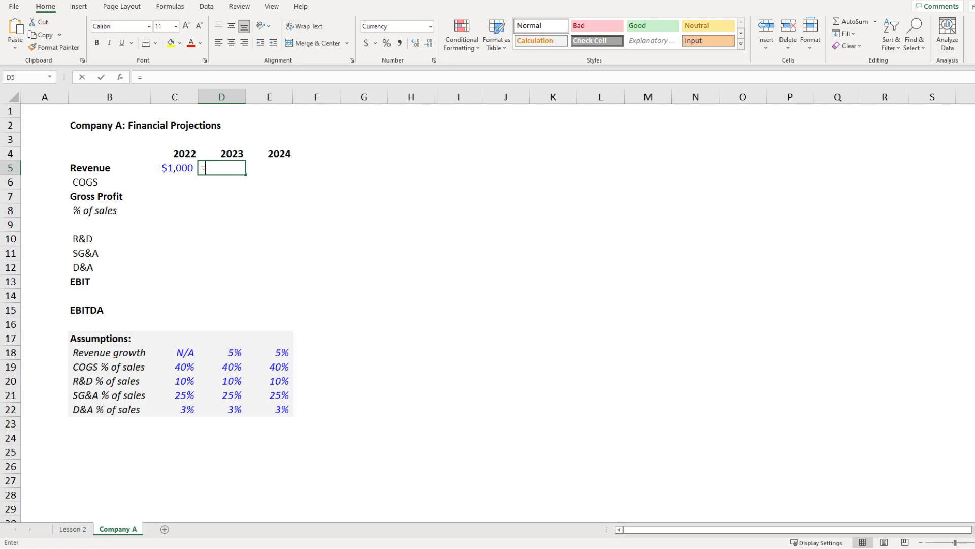
key(Left)
text(*(1+)
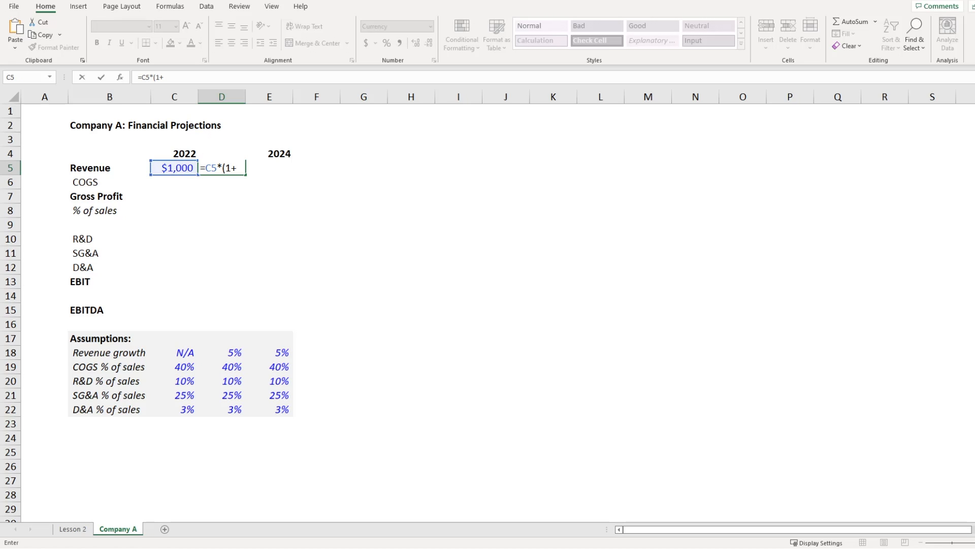
key(ctrl+Down)
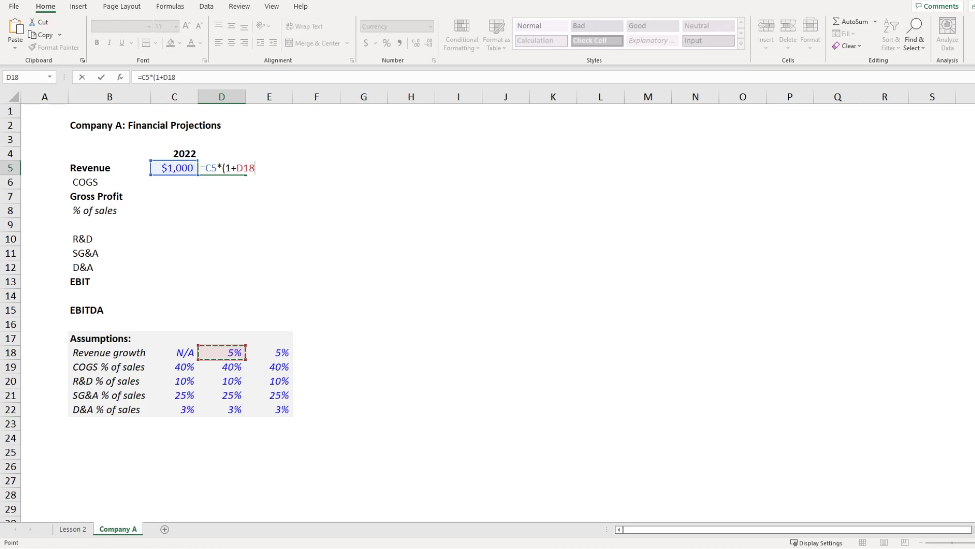
text())
key(ctrl+Return)
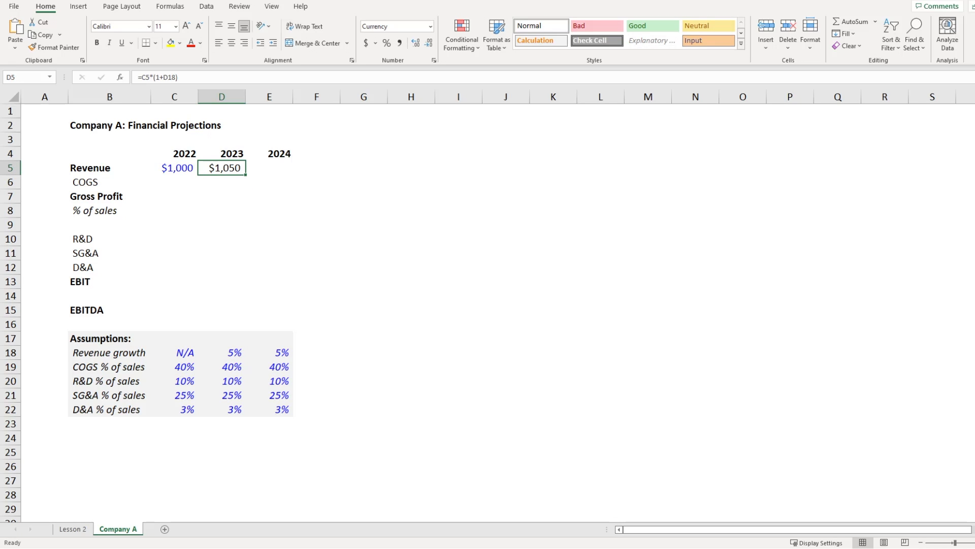
Step: Fill the revenue formula right into 2024 ($1,103) and check its formula
key(Right)
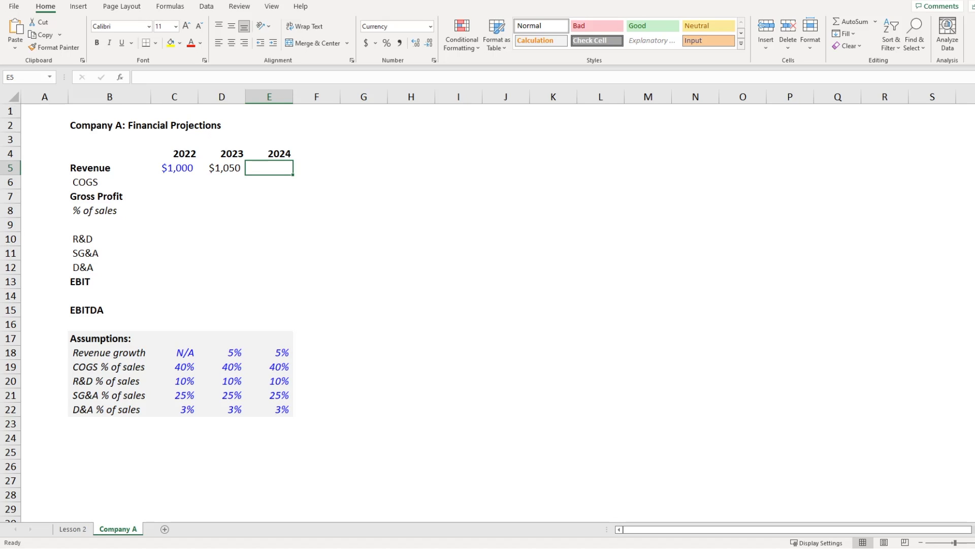
key(shift+Left)
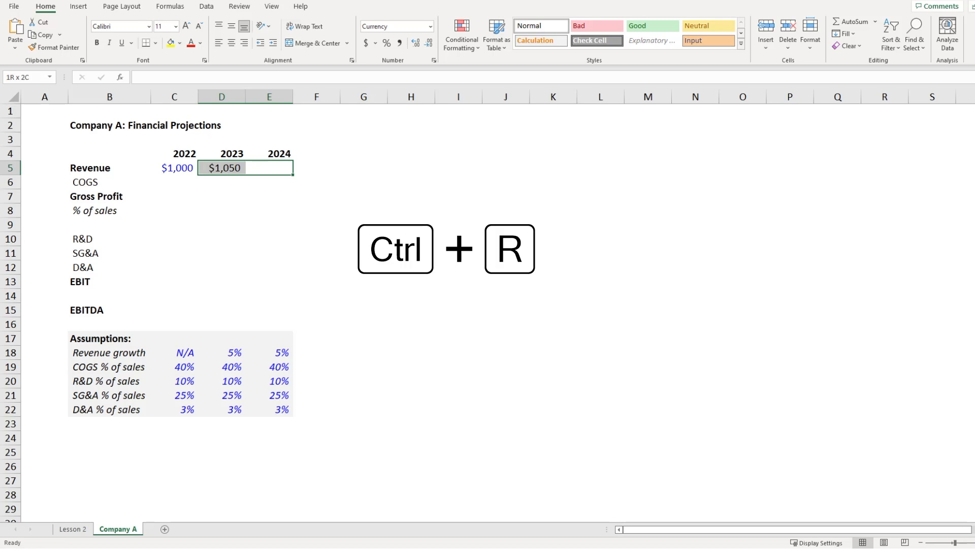
key(ctrl+r)
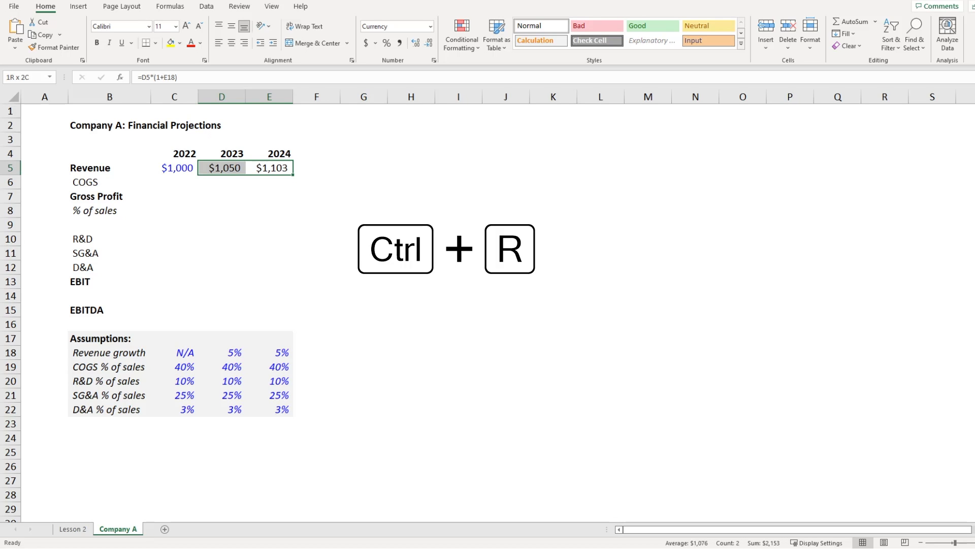
key(Right)
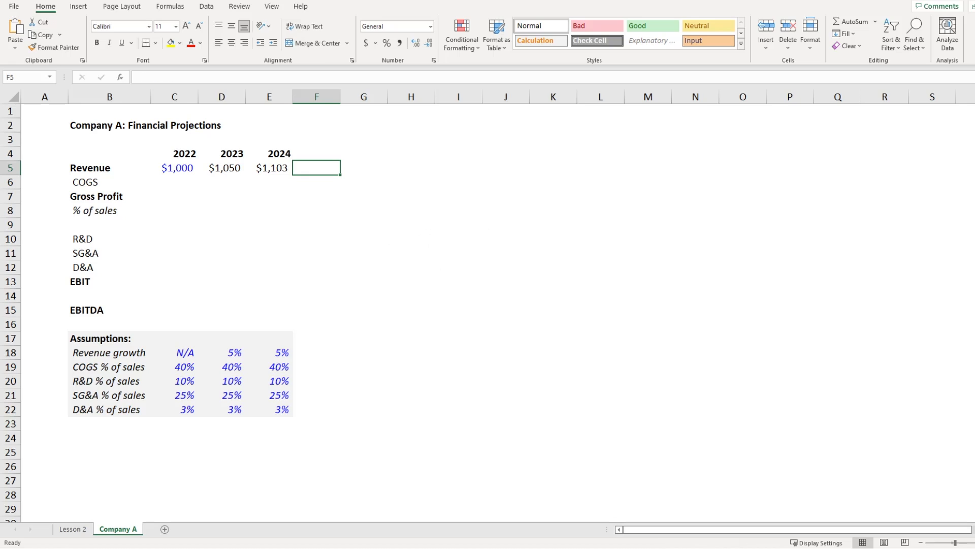
key(Left)
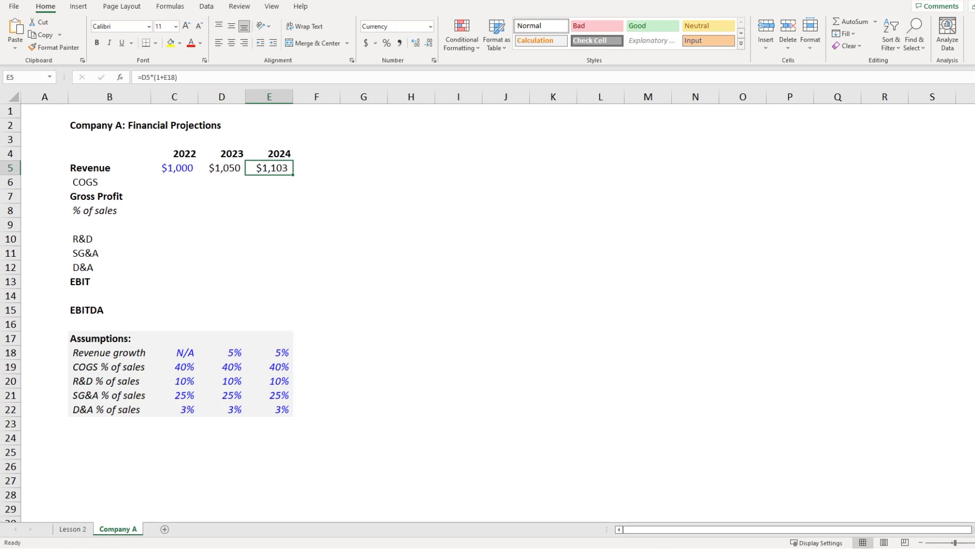
key(F2)
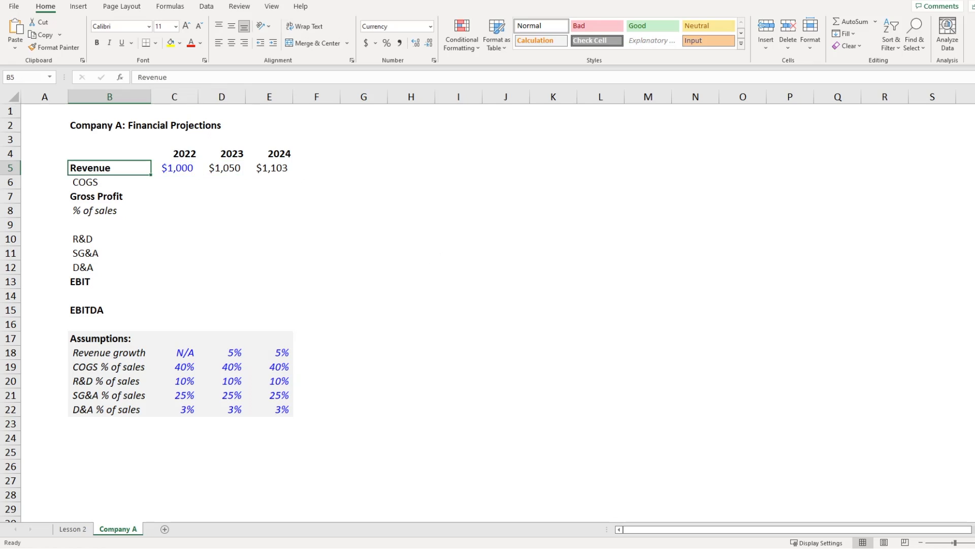
Step: Enter 2022 COGS as =C5*C19, giving $400
key(Right)
key(Down)
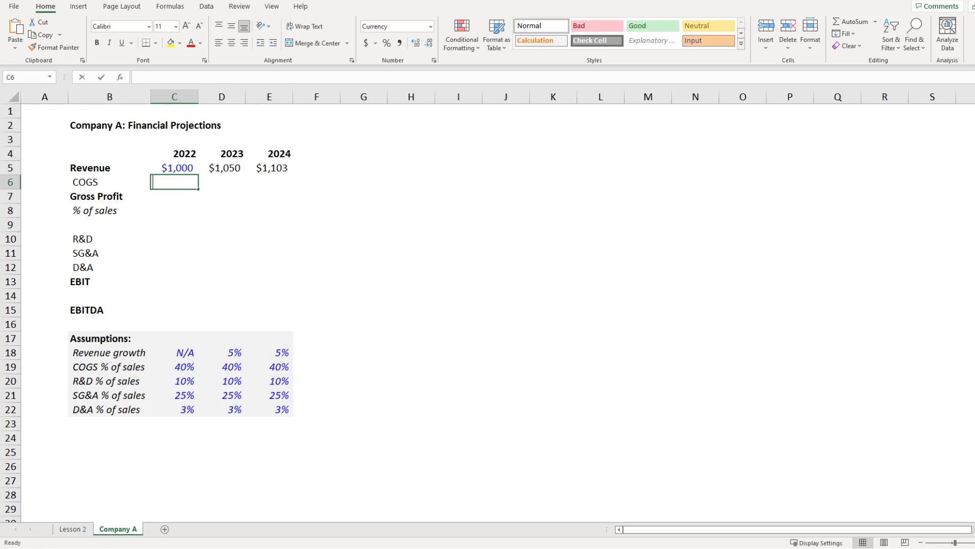
text(=)
key(Up)
text(*)
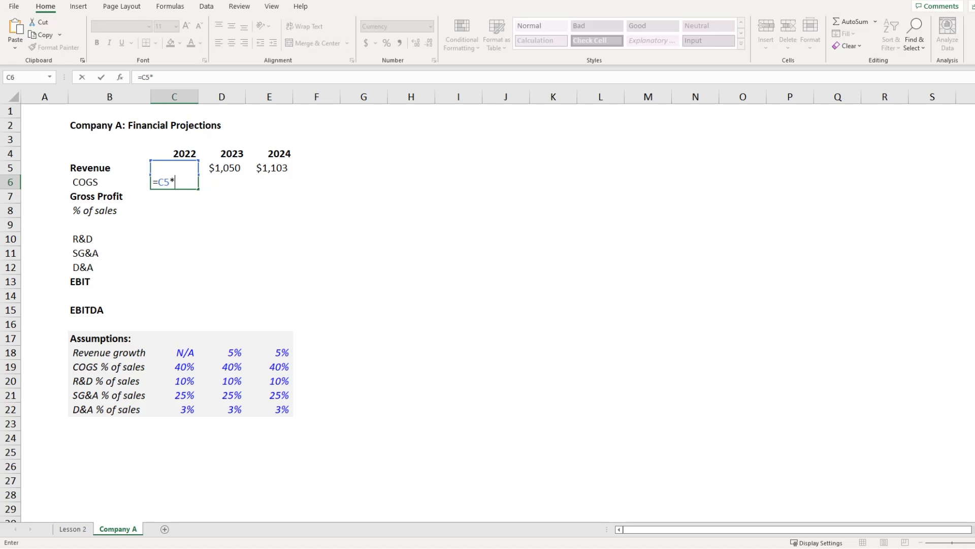
key(ctrl+Down)
key(Down)
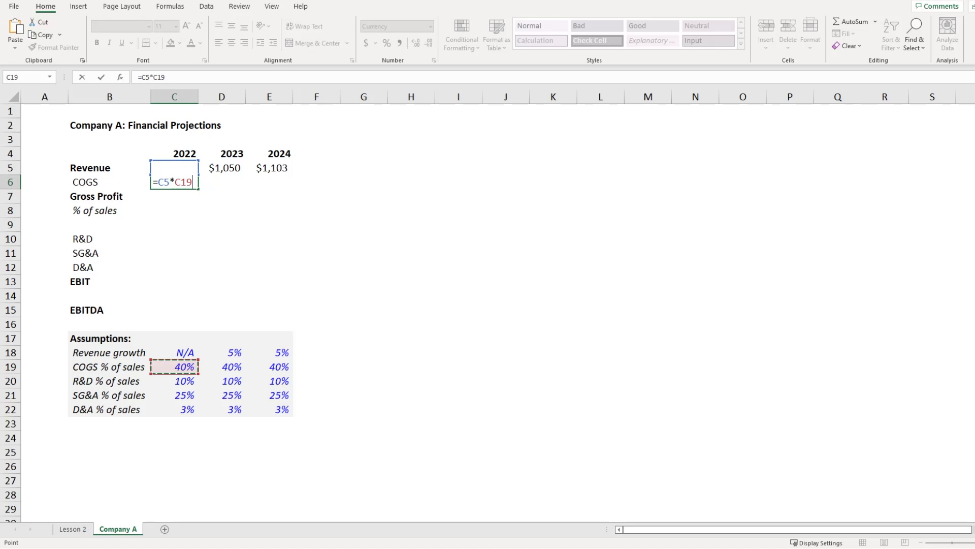
key(Return)
Step: Enter 2022 Gross Profit as =C5-C6, giving $600
text(=)
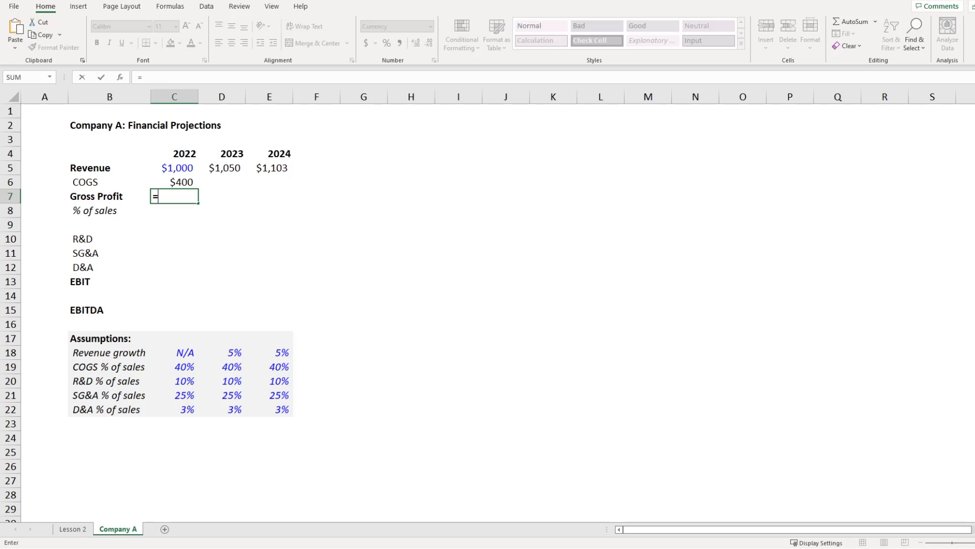
key(Up)
key(Up)
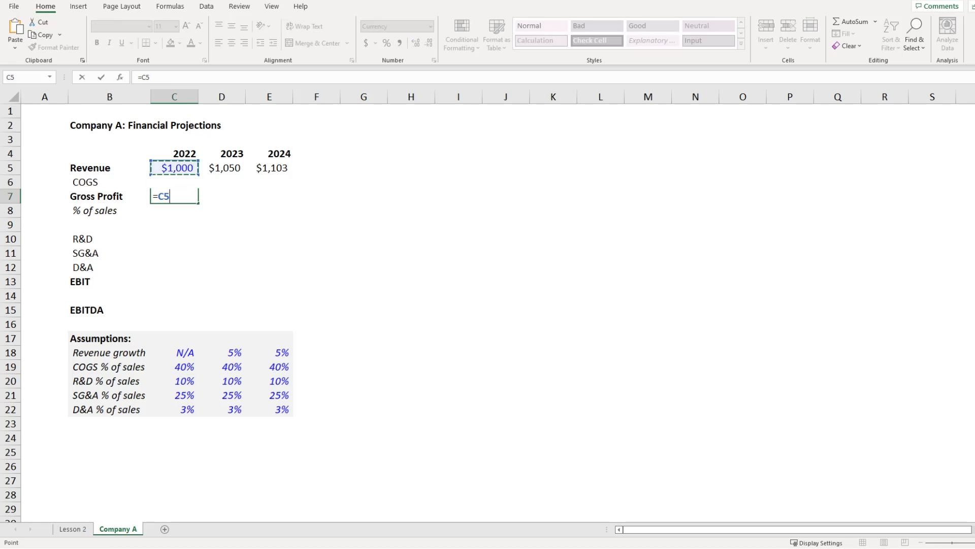
text(-)
key(Up)
key(Return)
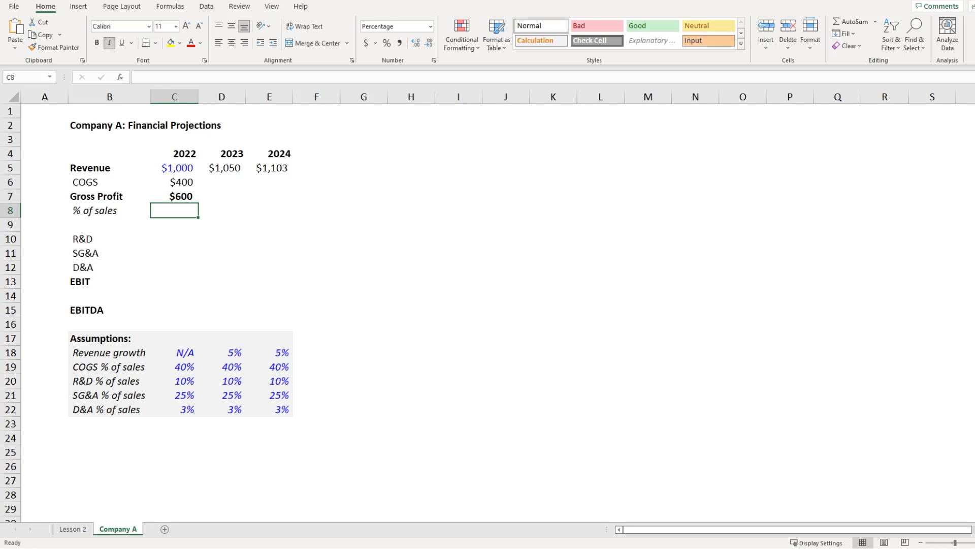
Step: Enter the 2022 gross margin as =C7/C$5, showing 60%
text(=)
key(Up)
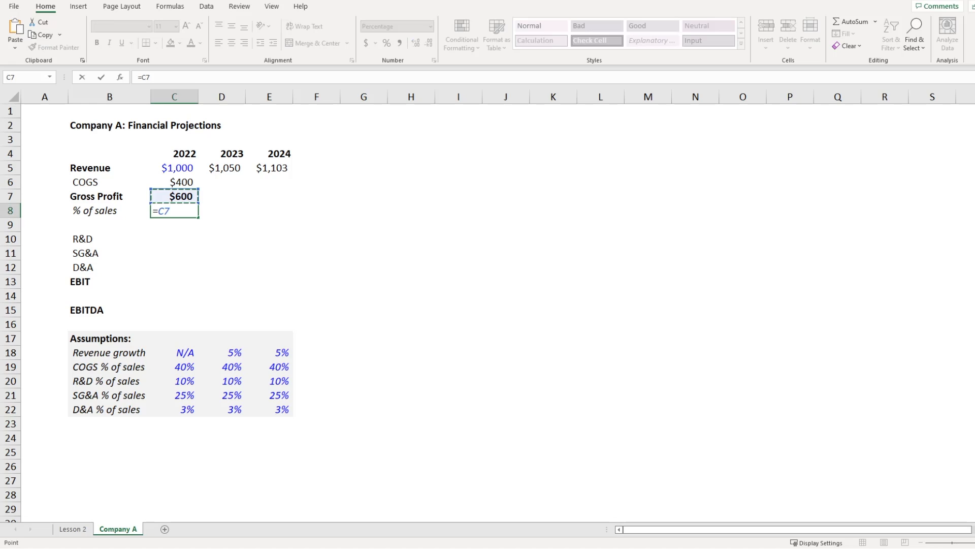
text(/)
key(Up)
key(Up)
key(Up)
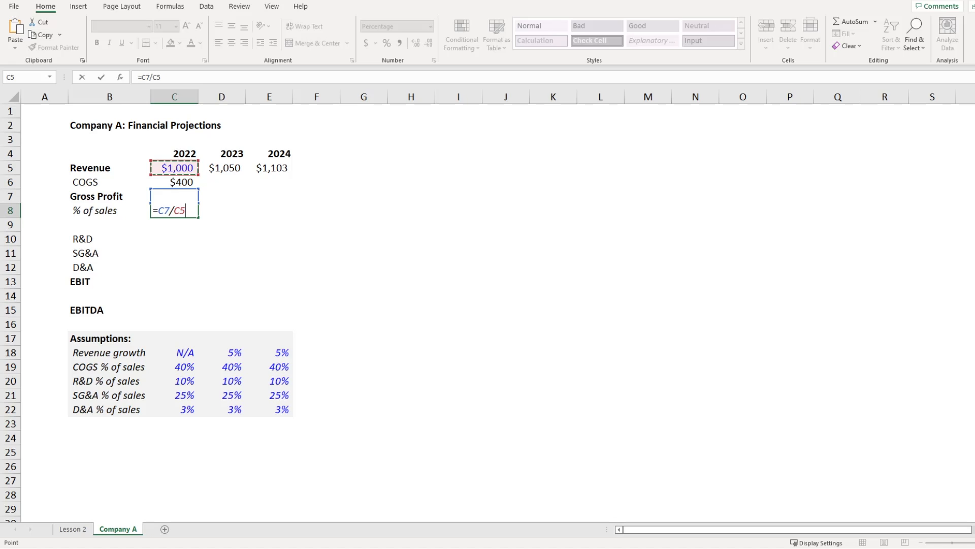
key(F4)
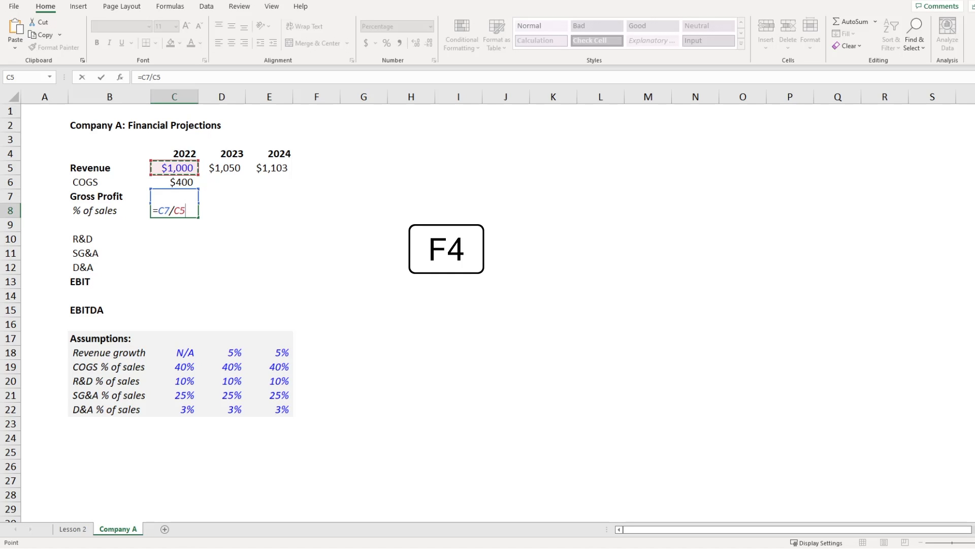
key(F4)
key(F4)
key(F4)
key(F4)
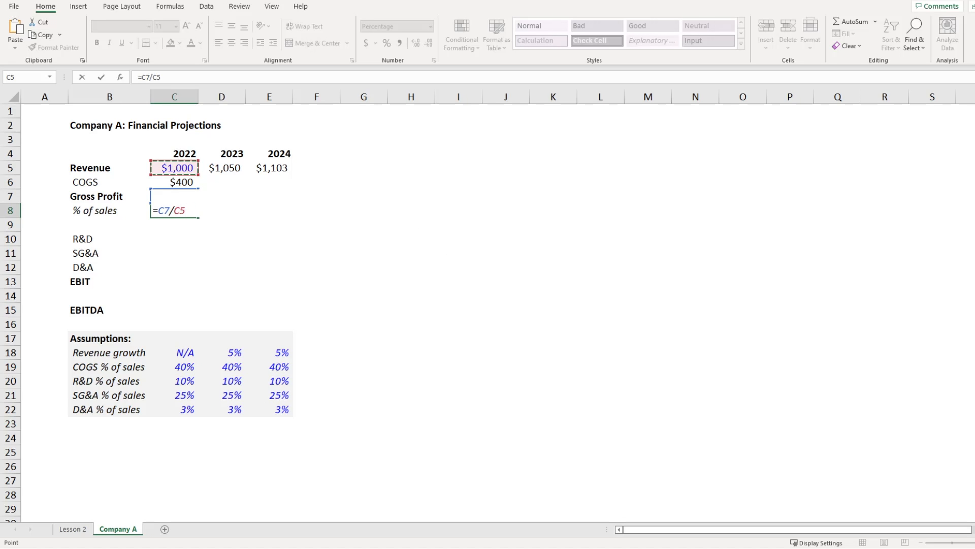
key(F4)
key(F4)
key(ctrl+Return)
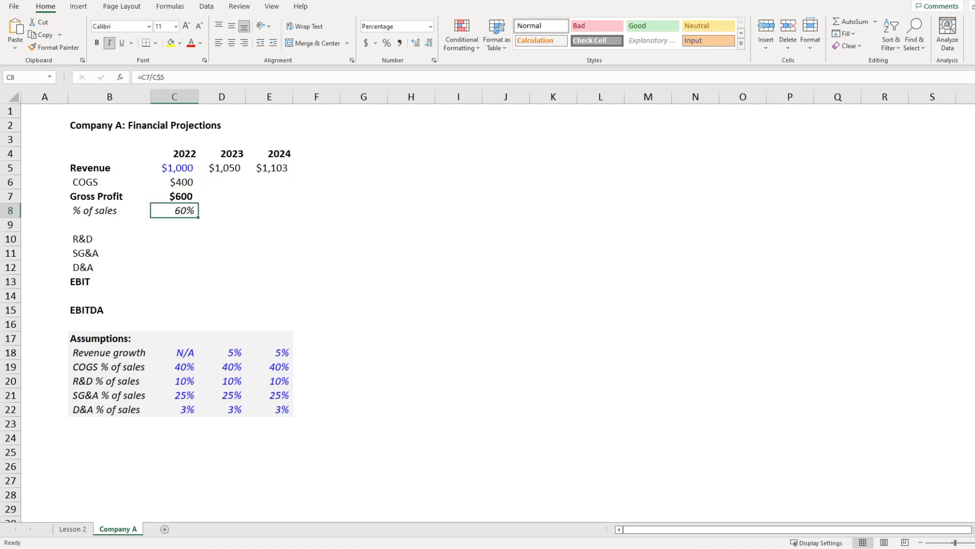
key(shift+Up)
key(shift+Up)
key(shift+Right)
key(shift+Right)
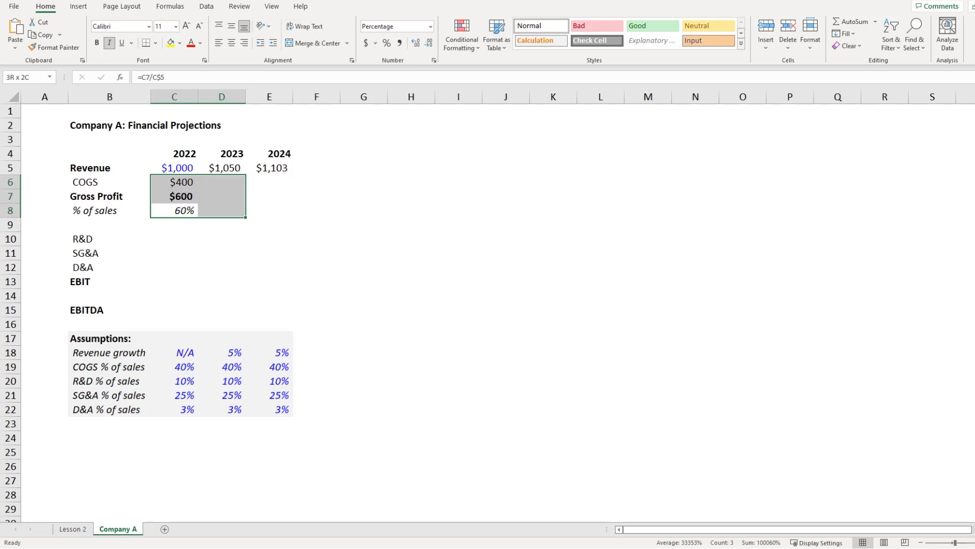
key(ctrl+r)
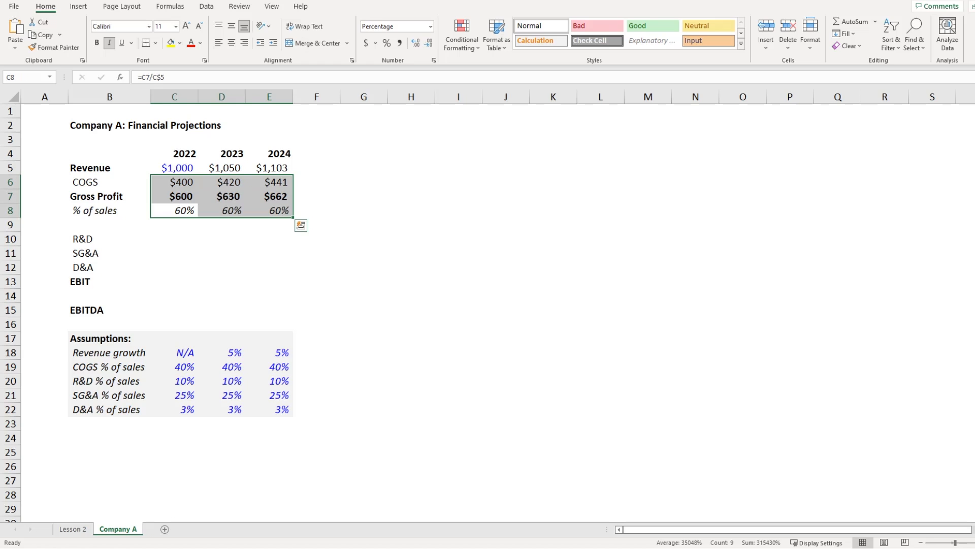
key(Down)
key(Up)
key(F2)
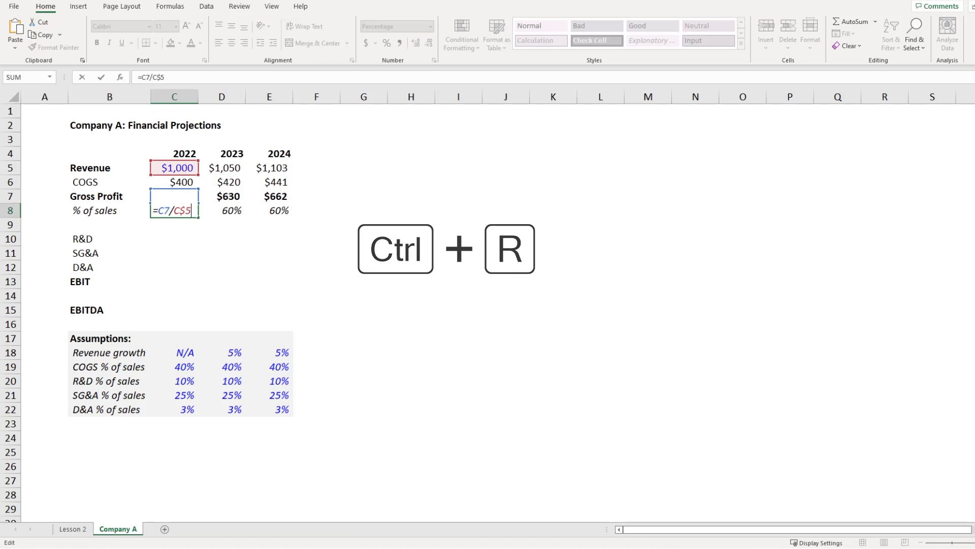
key(Escape)
key(Right)
key(F2)
key(Escape)
key(Right)
key(F2)
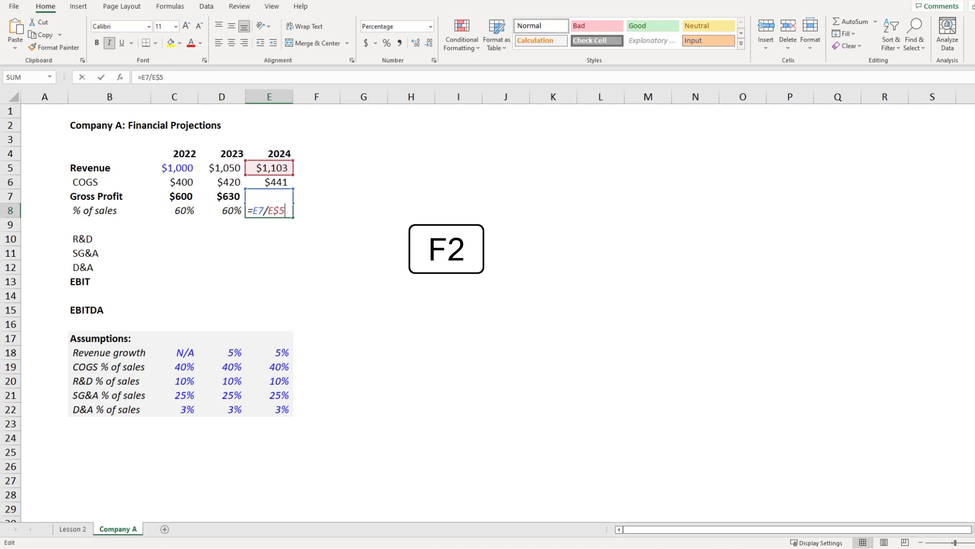
key(Escape)
key(Left)
key(F2)
key(Escape)
key(Left)
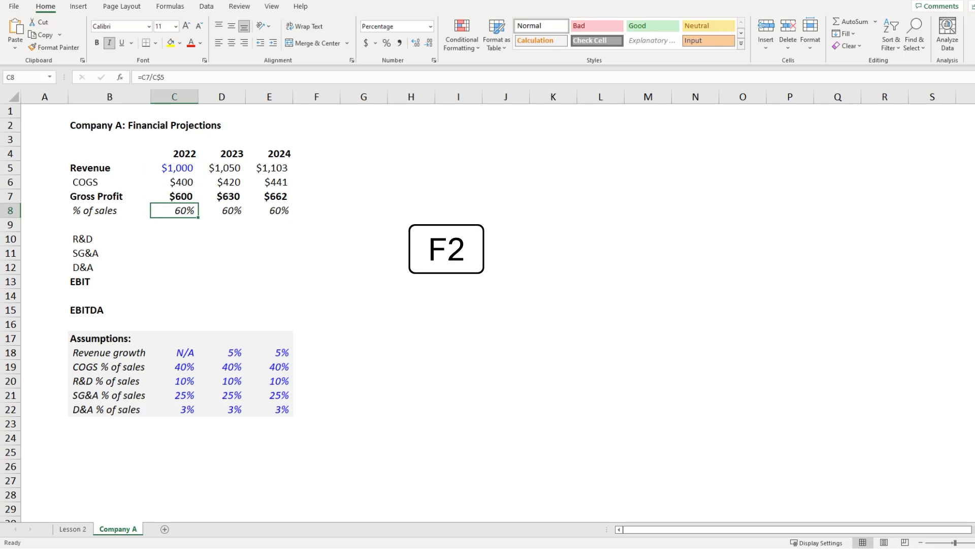
key(shift+Right)
key(Up)
key(Up)
key(Right)
key(F2)
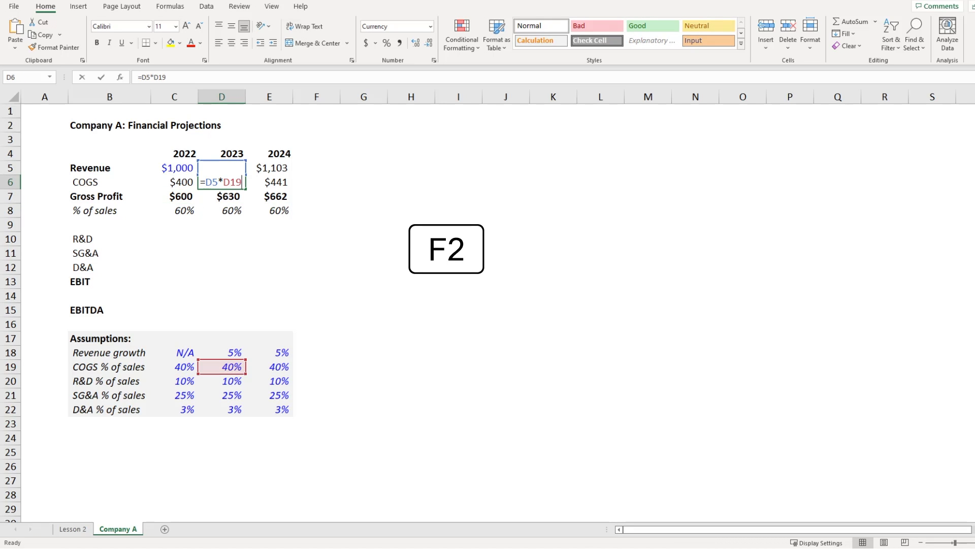
key(Escape)
key(Right)
key(F2)
key(Escape)
key(Down)
key(F2)
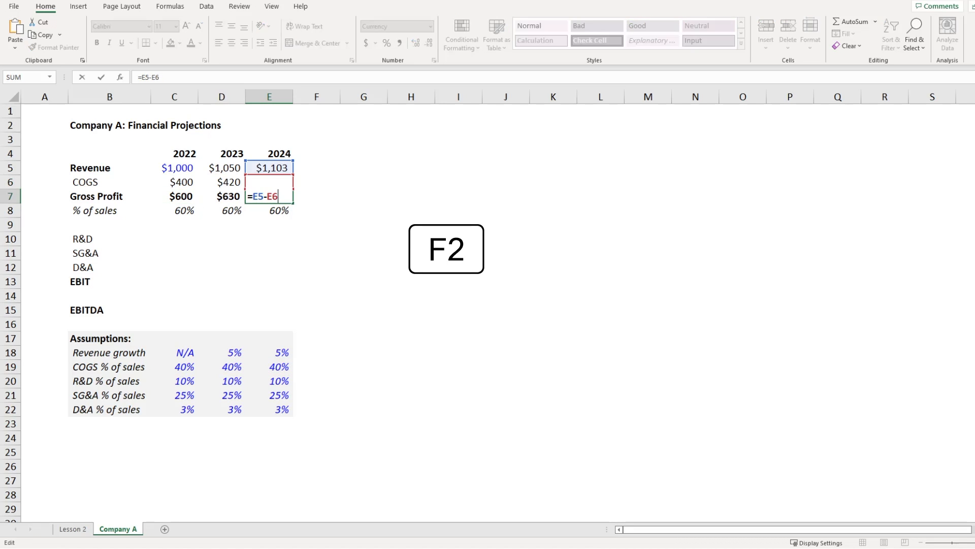
key(Escape)
key(Left)
key(F2)
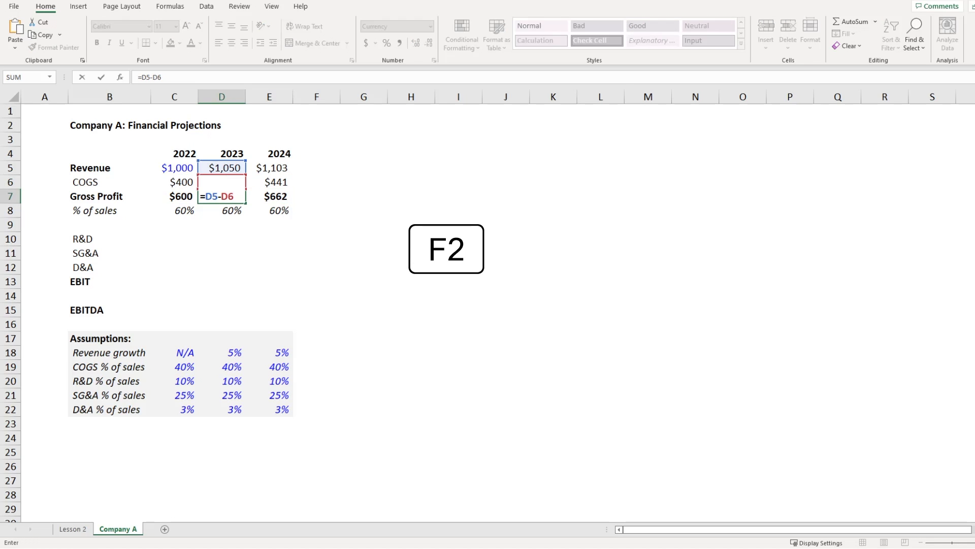
key(Escape)
key(Left)
key(F2)
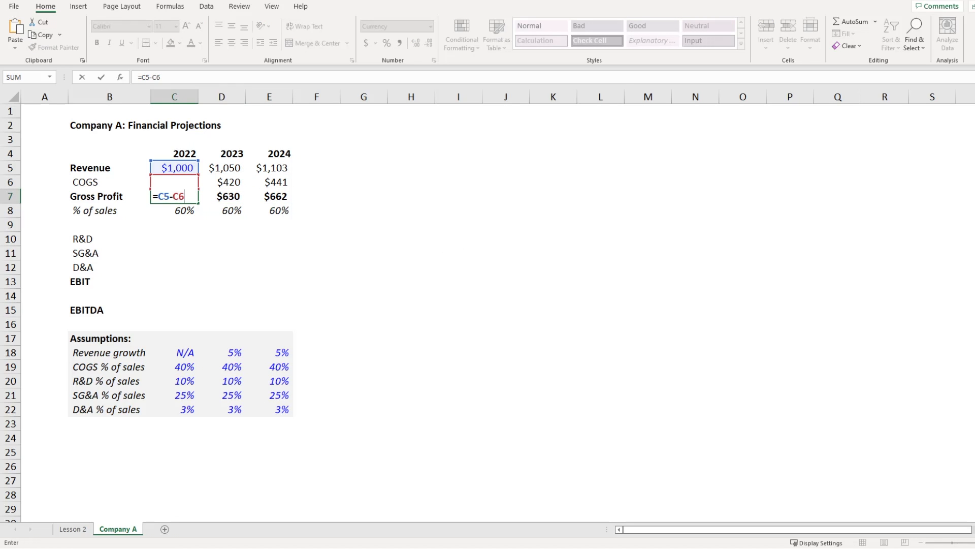
key(Escape)
Step: Enter the 2022 R&D formula =C$5*C20, giving $100
key(Down)
key(Down)
key(Down)
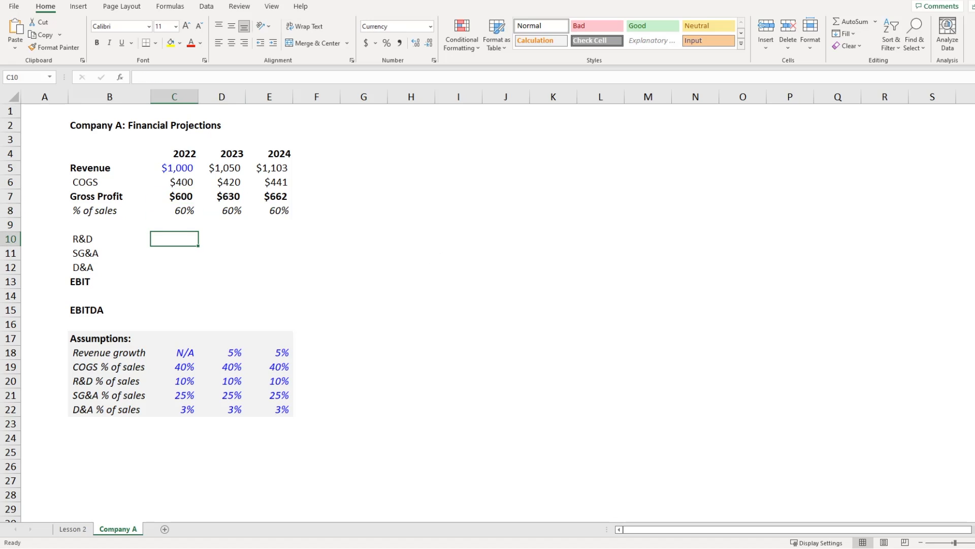
text(=)
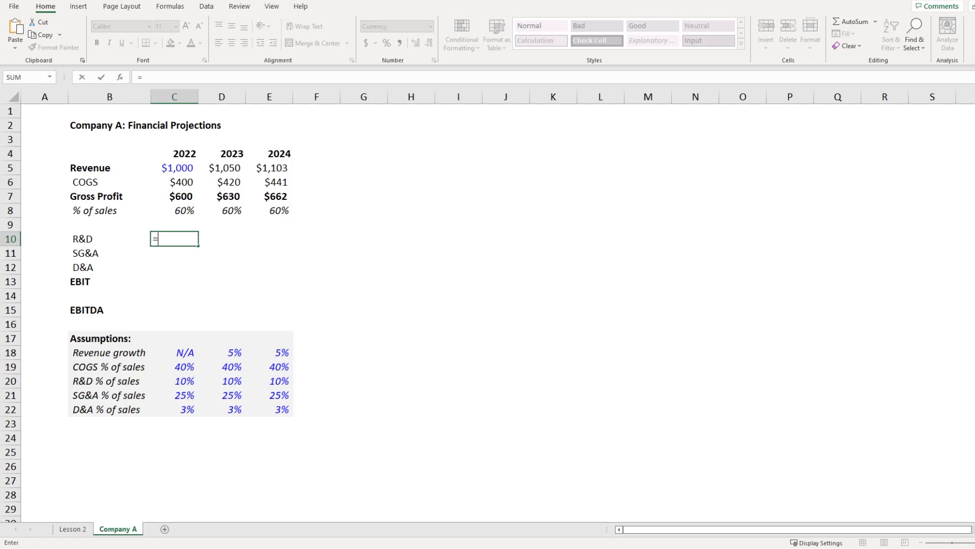
key(Up)
key(Up)
key(Up)
key(Up)
key(Up)
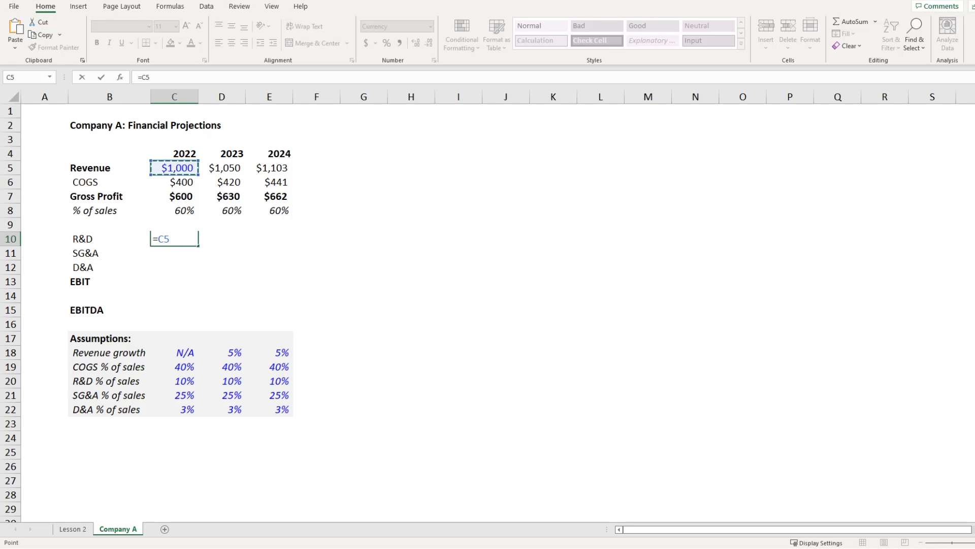
key(F4)
key(F4)
text(*)
key(Down)
key(Down)
key(Down)
key(Down)
key(Down)
key(Down)
key(Down)
key(Down)
key(Down)
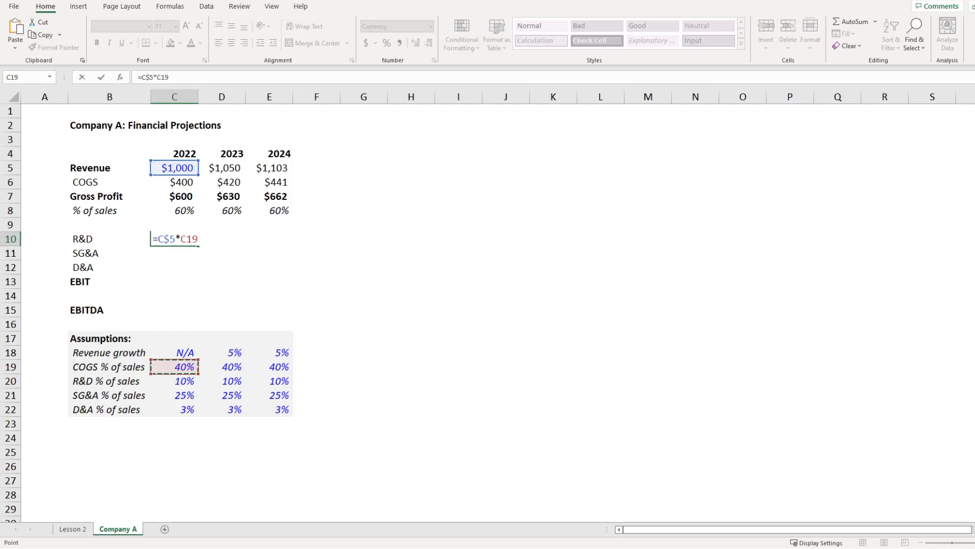
key(Down)
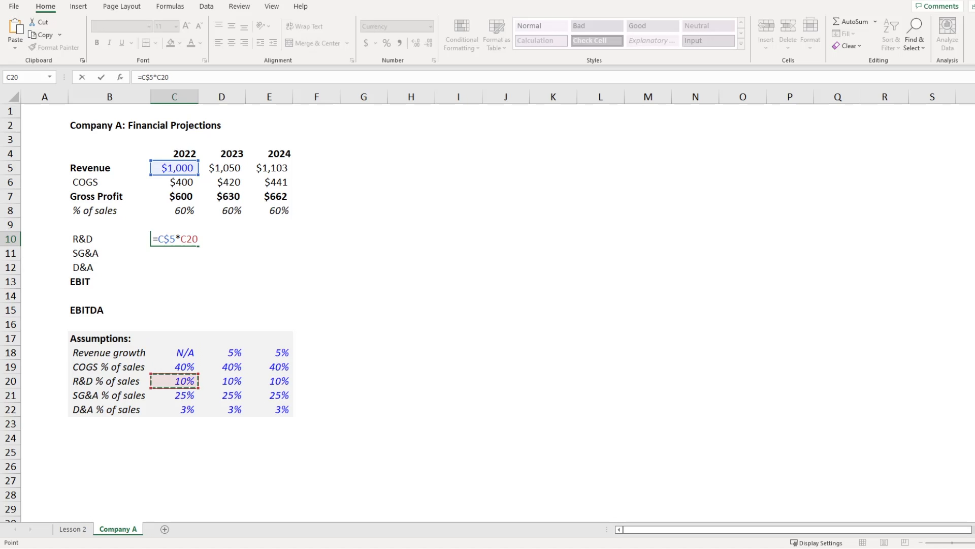
key(Return)
Step: Fill the R&D formula down to SG&A and D&A and across to 2024
key(Up)
key(shift+Down)
key(shift+Down)
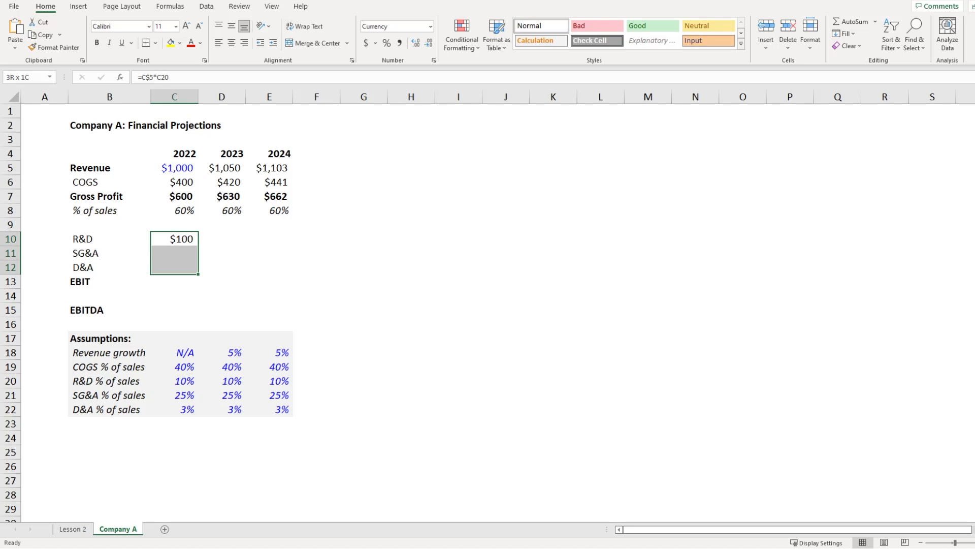
key(shift+Right)
key(shift+Right)
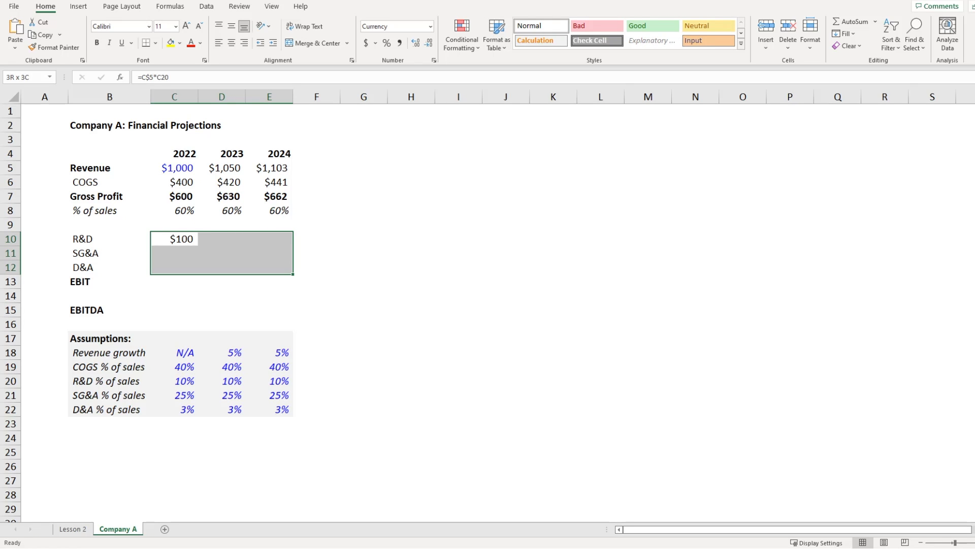
key(ctrl+d)
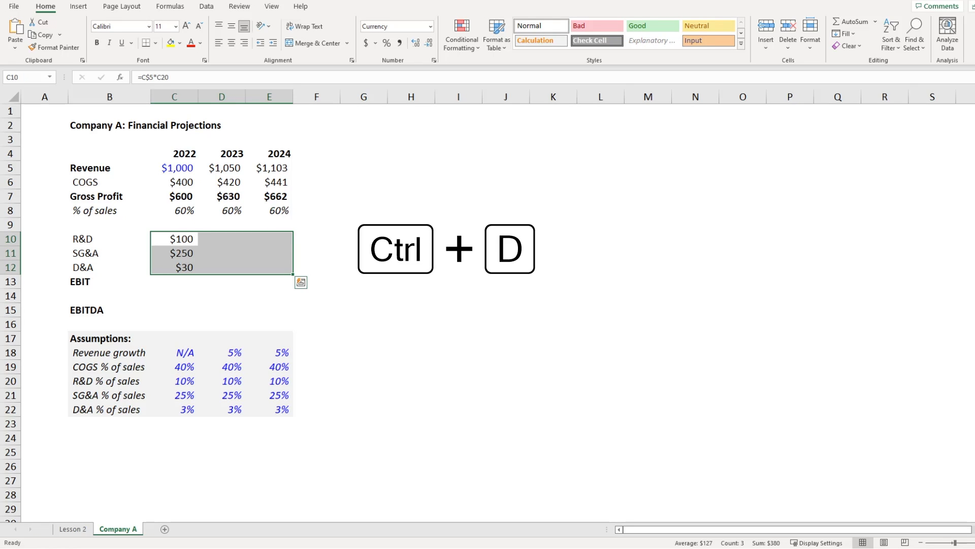
key(ctrl+r)
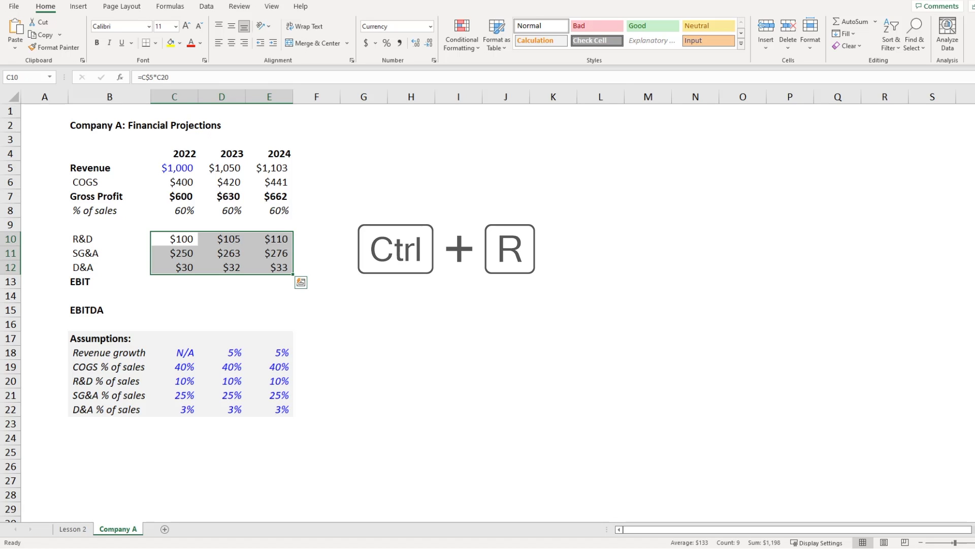
Step: Check the filled R&D, SG&A and D&A formulas for 2022–2024
key(Down)
key(F2)
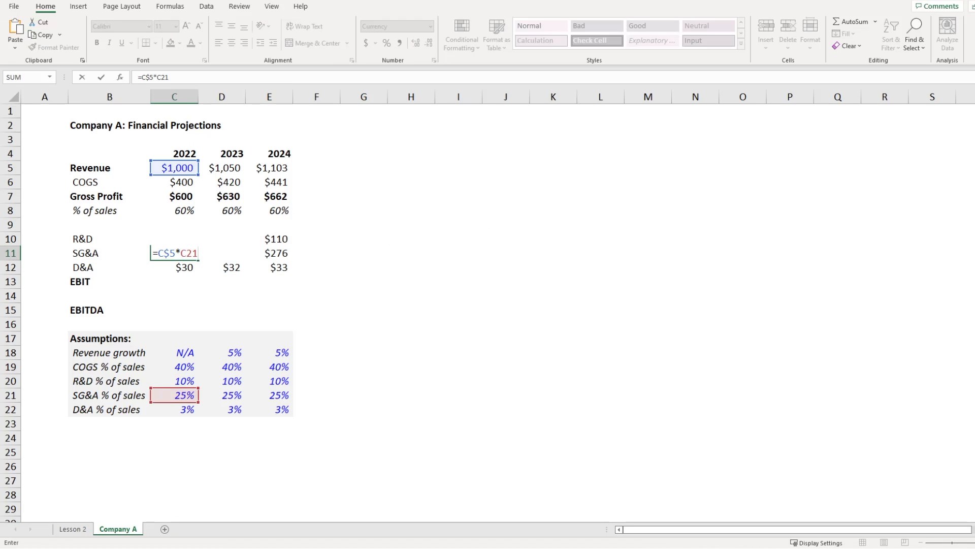
key(Return)
key(F2)
key(Tab)
key(F2)
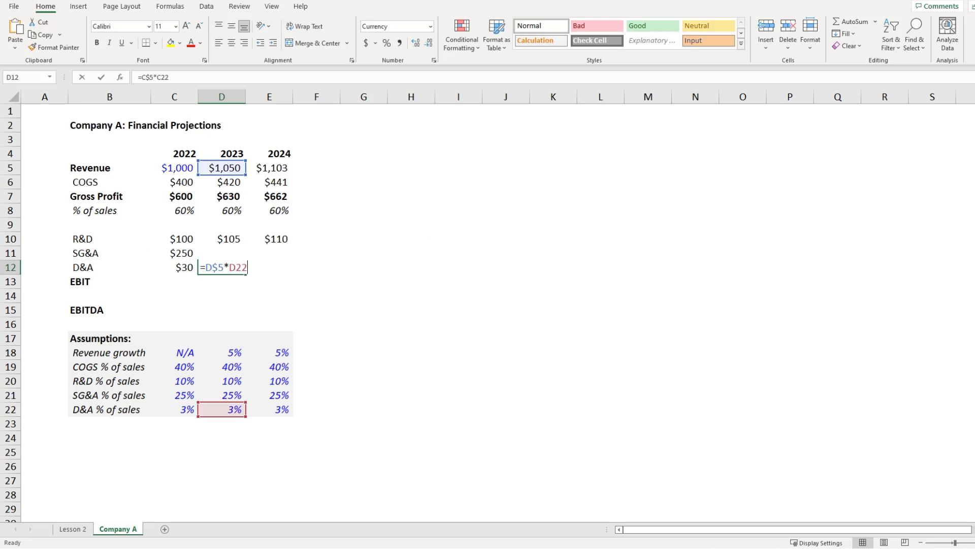
key(Escape)
key(Up)
key(F2)
key(Escape)
key(Up)
key(F2)
key(F2)
key(F2)
key(F2)
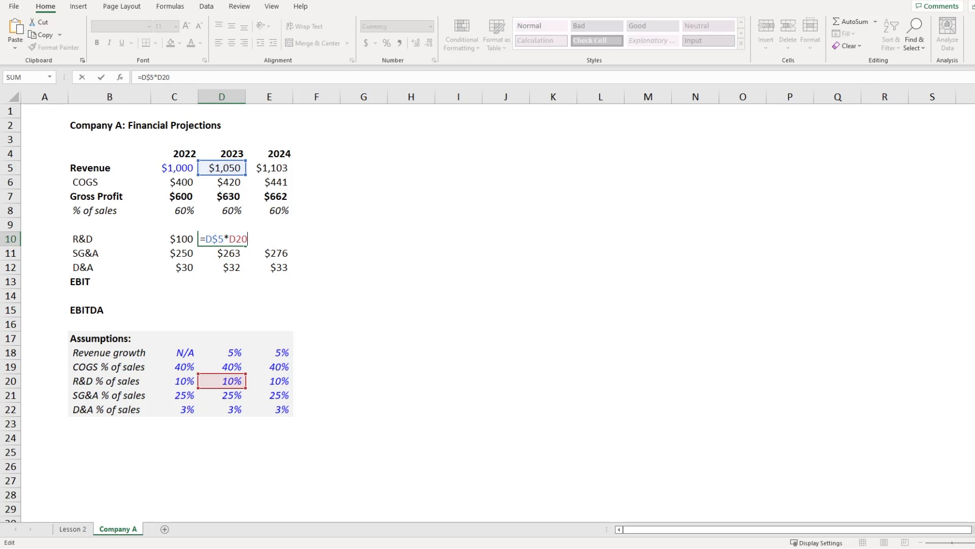
key(Tab)
key(F2)
key(Return)
key(F2)
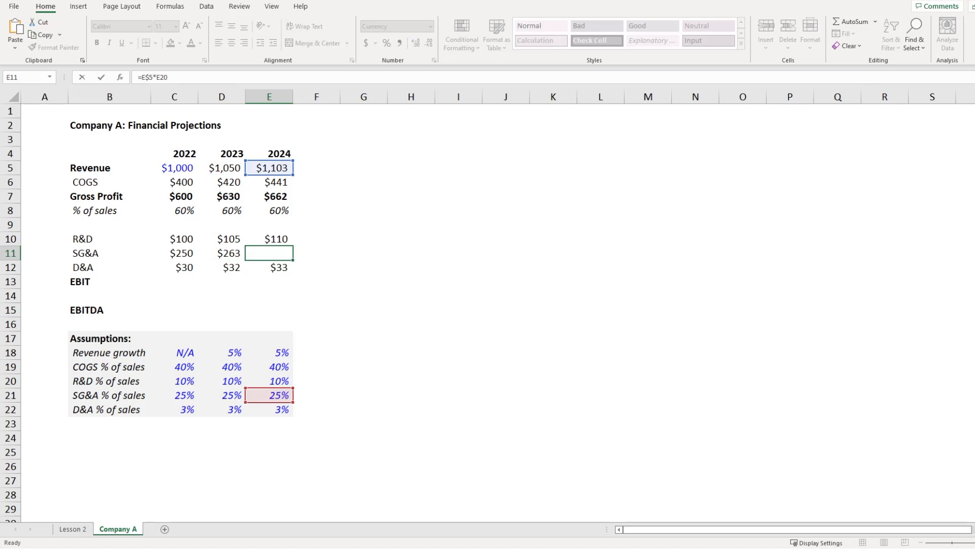
key(Escape)
key(Down)
key(F2)
key(Escape)
Step: Recheck the 2023 and 2022 R&D, SG&A and D&A formulas
key(Left)
key(F2)
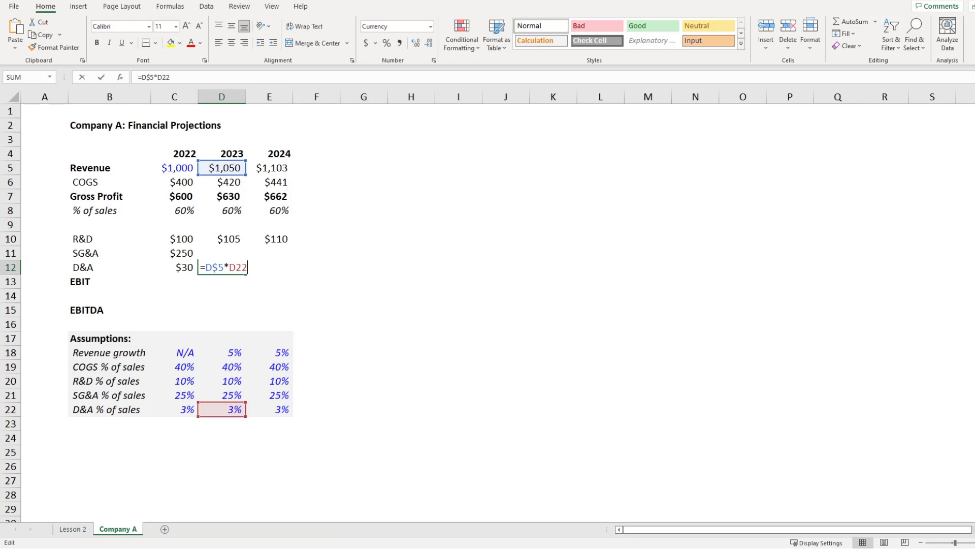
key(Escape)
key(Up)
key(F2)
key(Escape)
key(Up)
key(F2)
key(Escape)
key(Left)
key(F2)
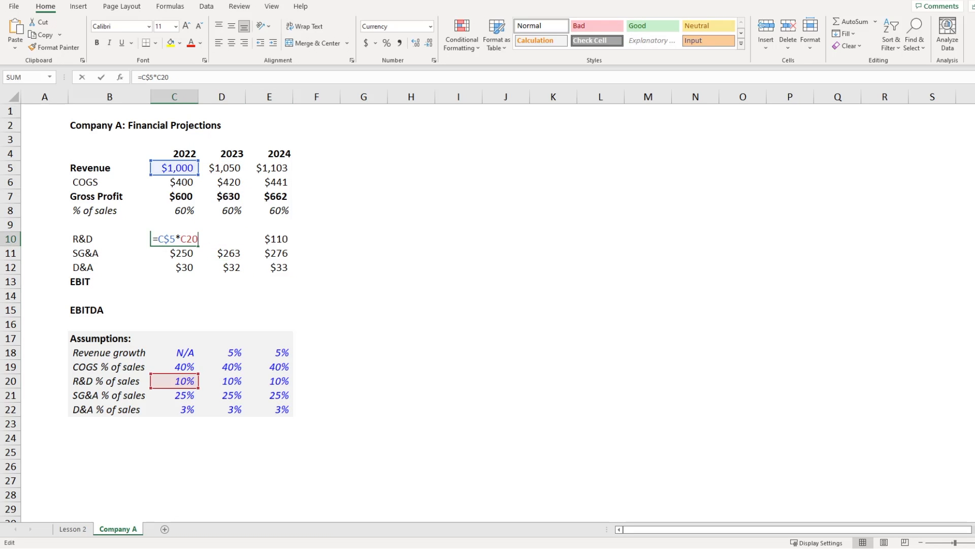
key(Escape)
key(Down)
key(F2)
key(Escape)
key(Down)
key(F2)
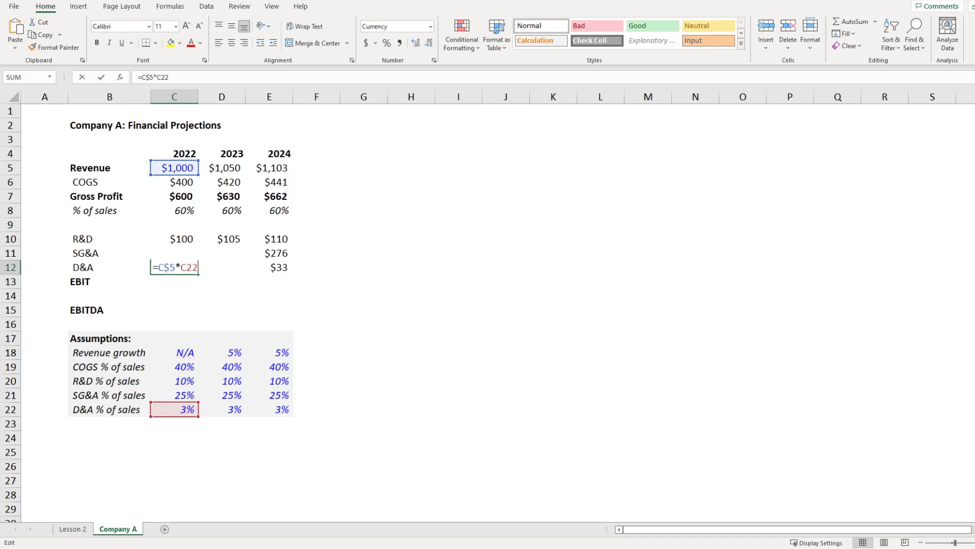
key(Escape)
key(Down)
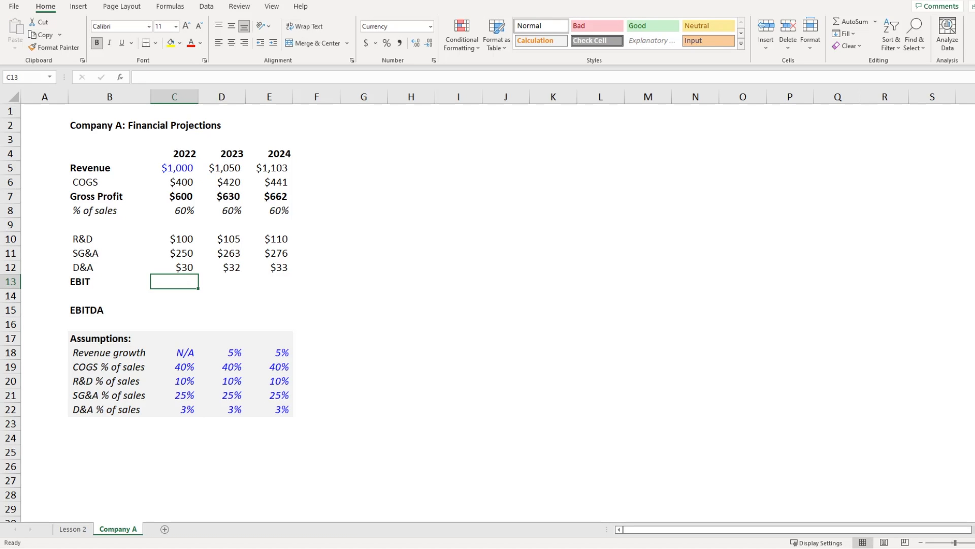
Step: Compute EBIT as gross profit minus SUM of R&D through D&A for 2022–2024 ($220/$231/$243)
text(=)
key(Up)
key(Up)
key(Up)
key(Up)
key(Up)
key(Up)
key(Up)
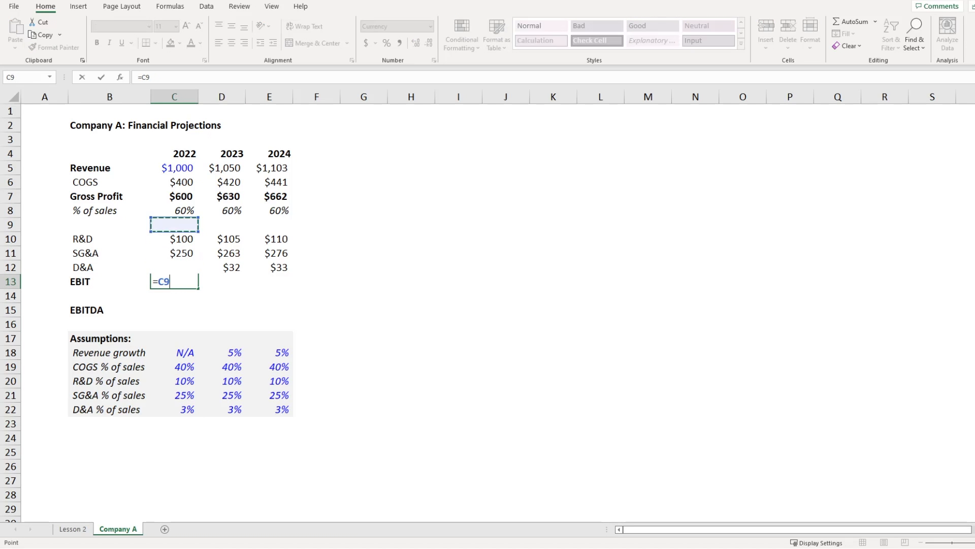
key(Down)
text(-s)
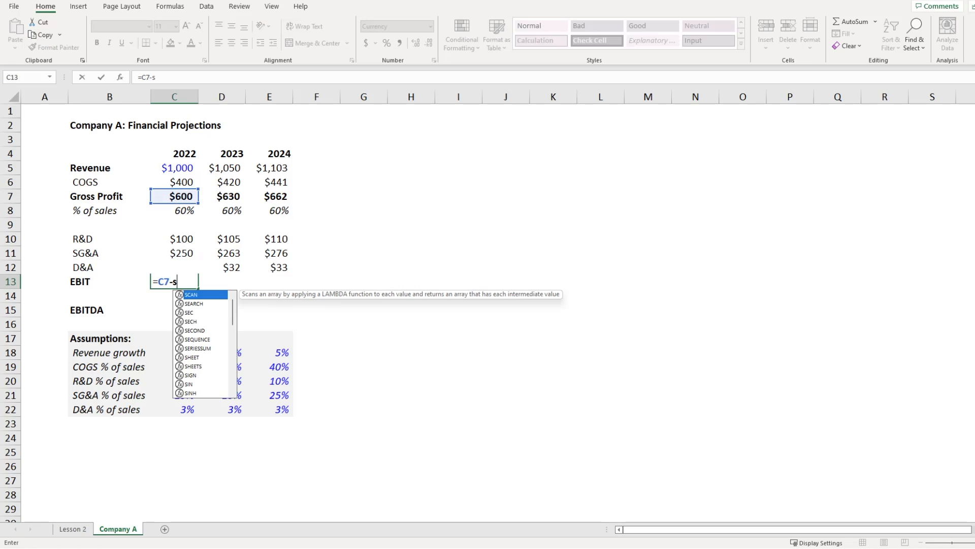
text(um()
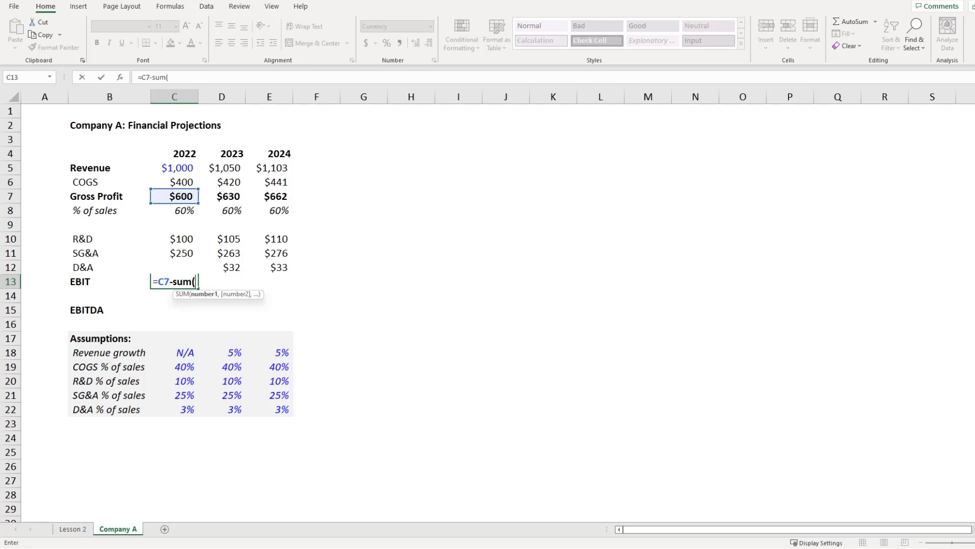
key(Up)
key(shift+Up)
key(shift+Up)
text())
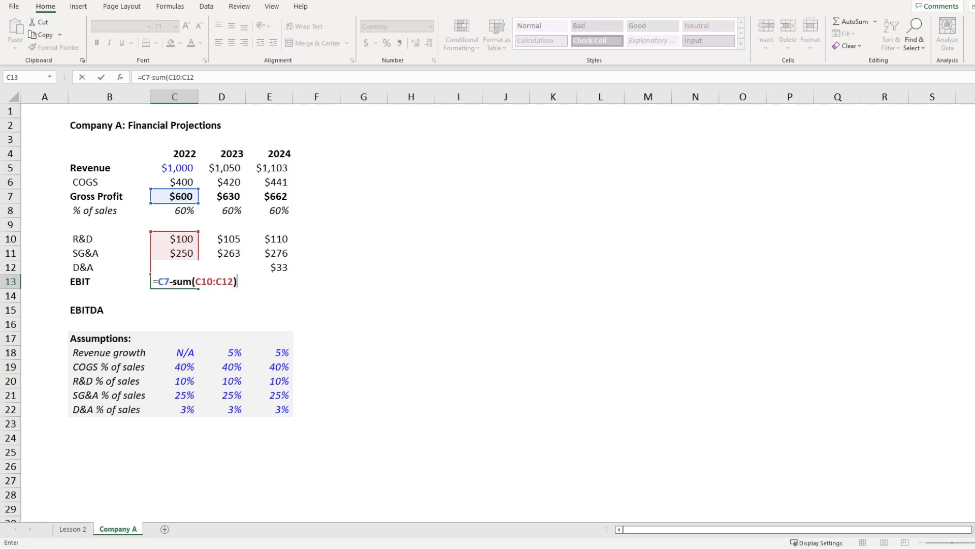
key(ctrl+Return)
key(shift+Right)
key(shift+Right)
key(ctrl+r)
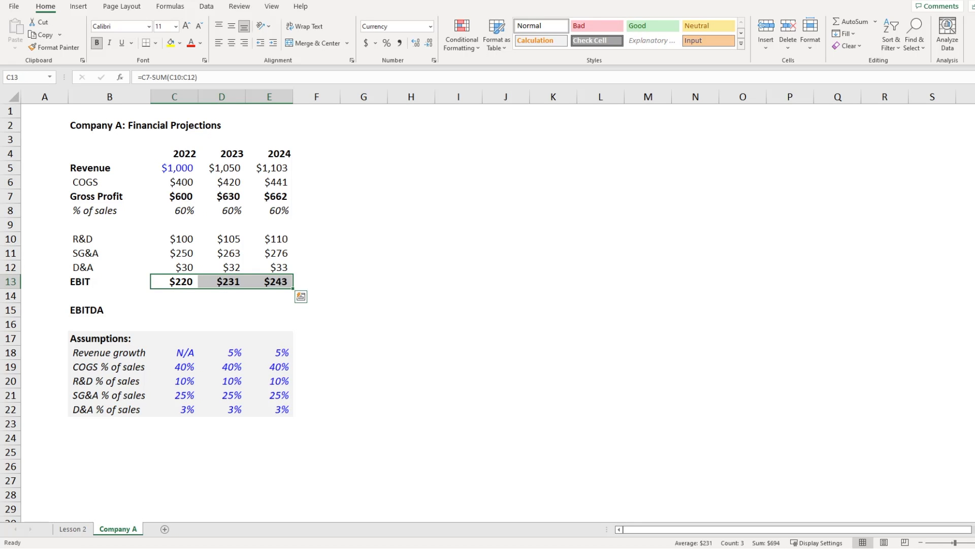
Step: Enter EBITDA as EBIT plus D&A, filled to 2024 ($250/$263/$276)
key(Down)
key(Down)
text(=)
key(Up)
key(Up)
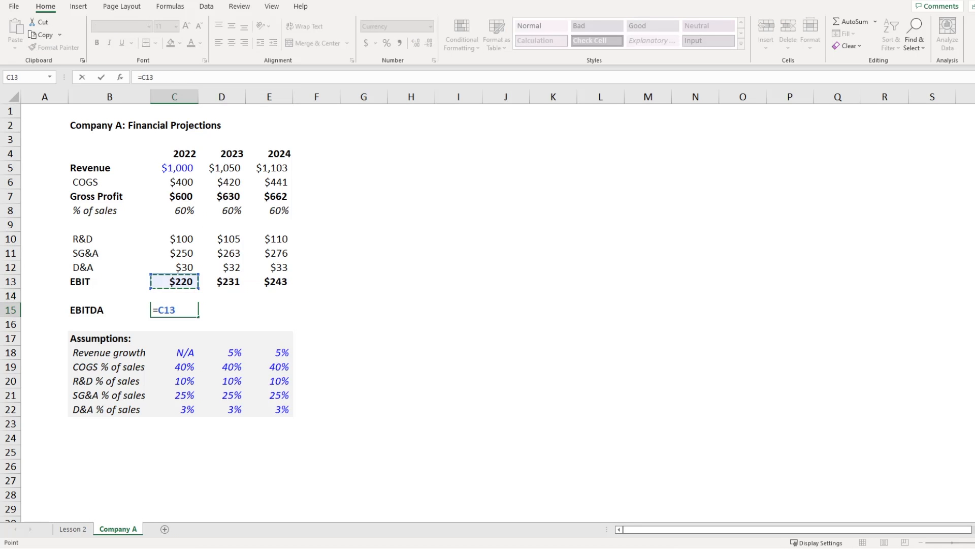
text(+)
key(Up)
key(Up)
key(Up)
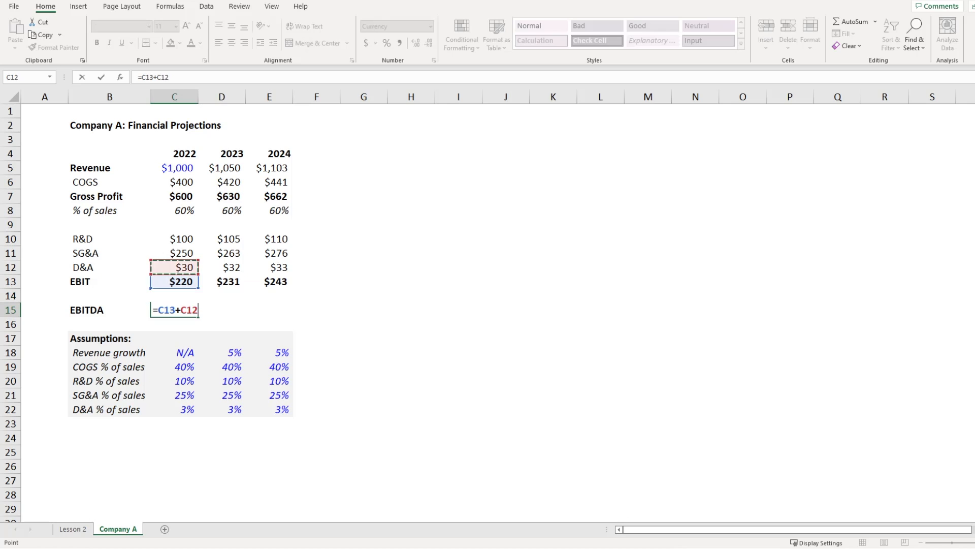
key(ctrl+Return)
key(shift+Right)
key(shift+Right)
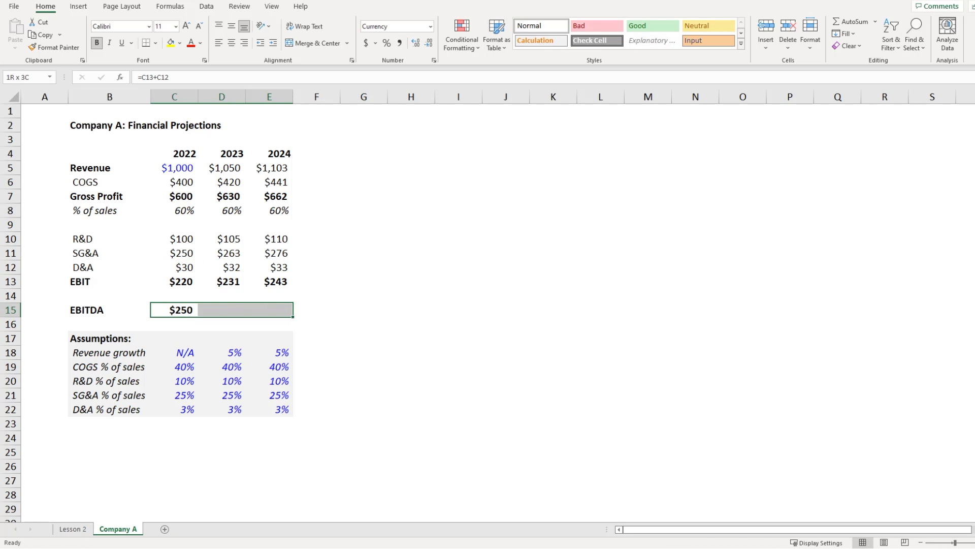
key(ctrl+r)
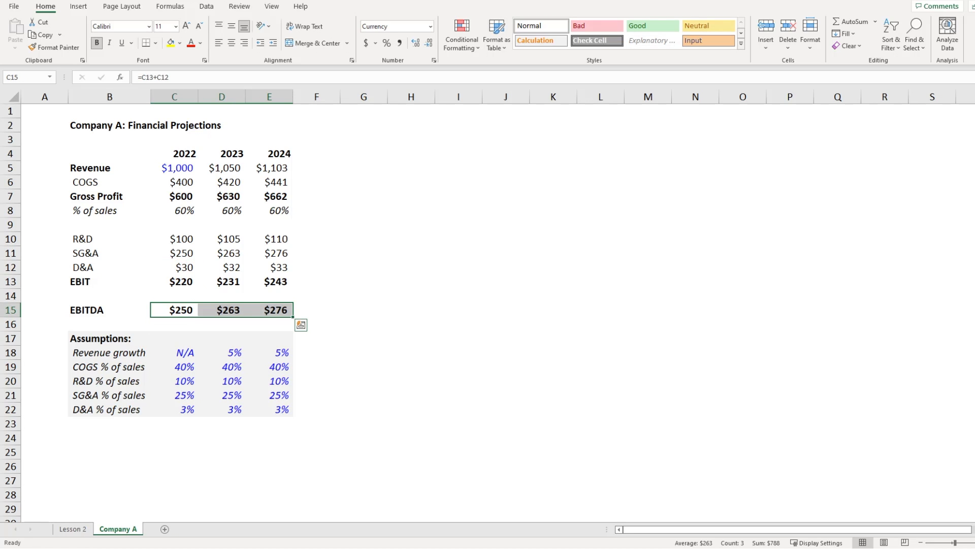
key(Up)
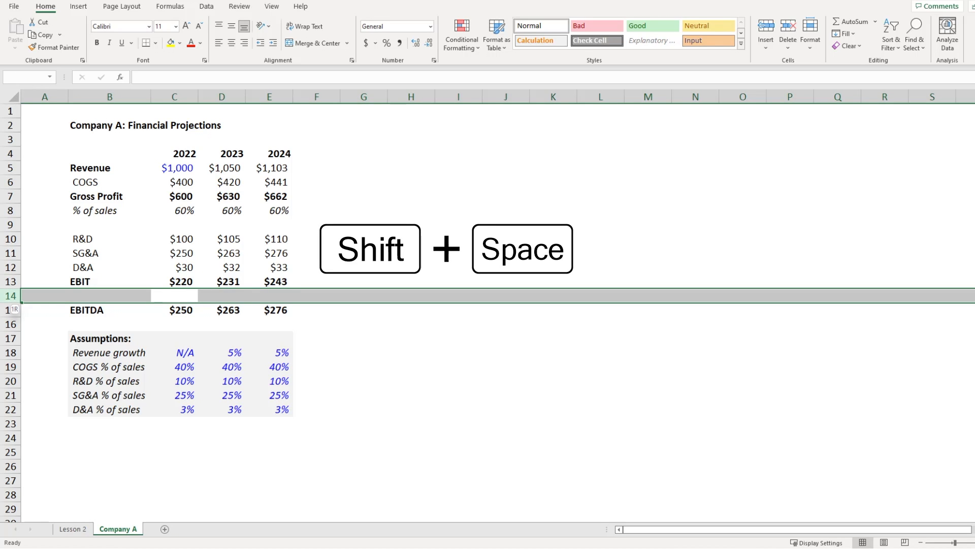
Step: Insert blank rows below EBIT and below EBITDA
key(ctrl+shift+plus)
key(Down)
key(Down)
key(Down)
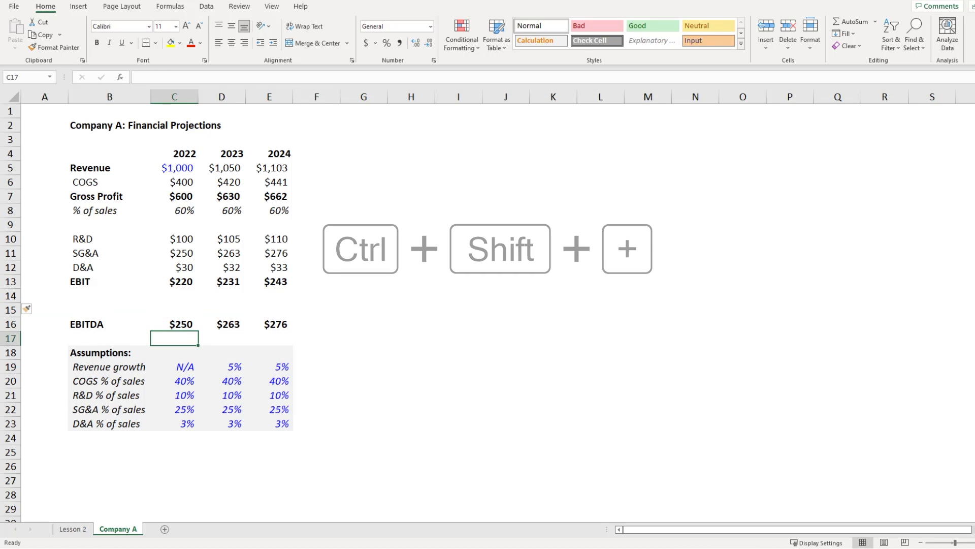
key(shift+space)
key(ctrl+shift+plus)
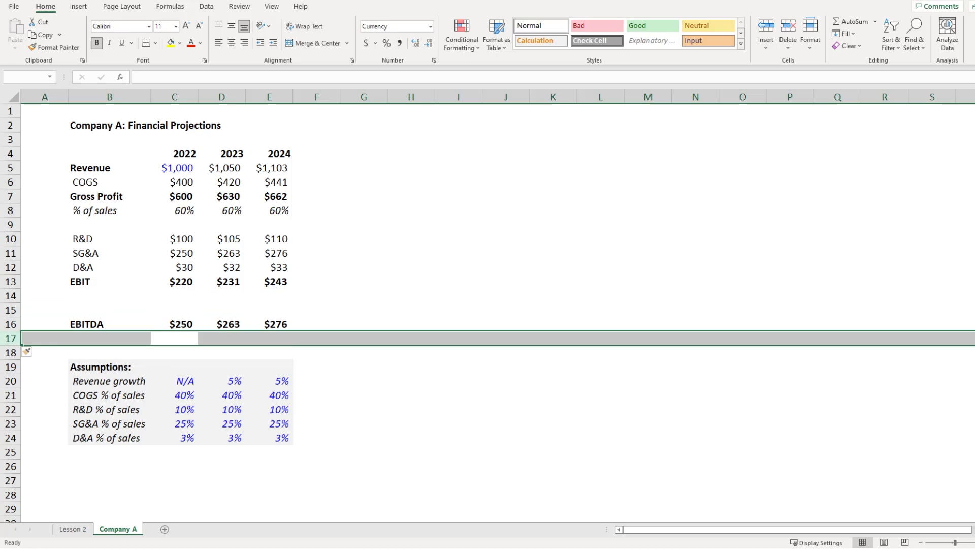
Step: Copy the gross profit % of sales row into the blank rows under EBIT and EBITDA
key(Up)
key(Up)
key(Up)
key(Up)
key(Up)
key(Up)
key(Up)
key(Up)
key(Up)
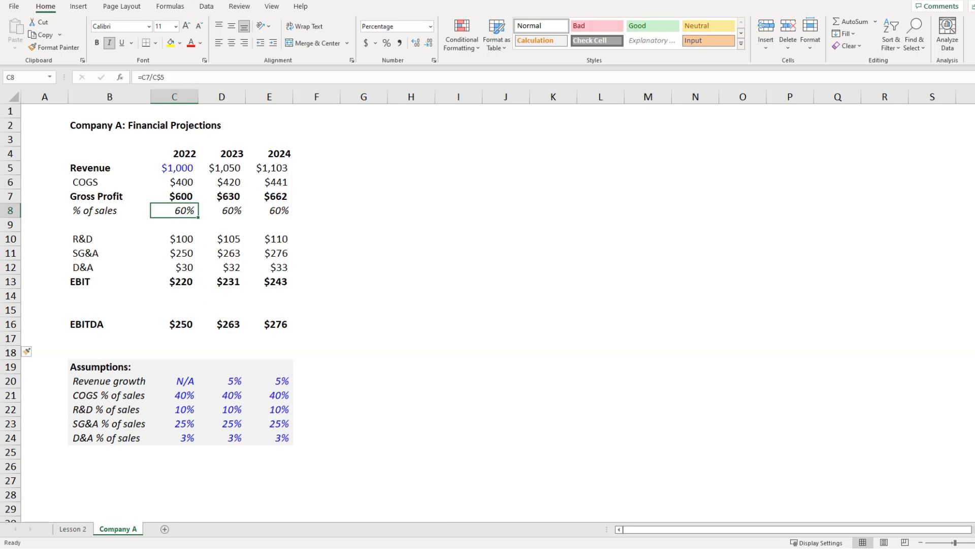
key(shift+space)
key(ctrl+c)
key(Down)
key(Down)
key(Down)
key(Down)
key(Down)
key(Down)
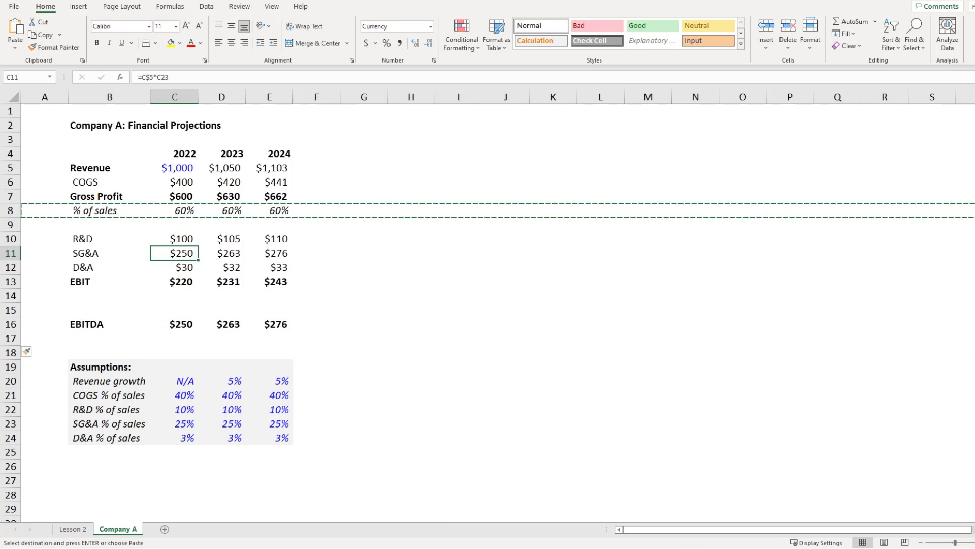
key(shift+space)
key(ctrl+v)
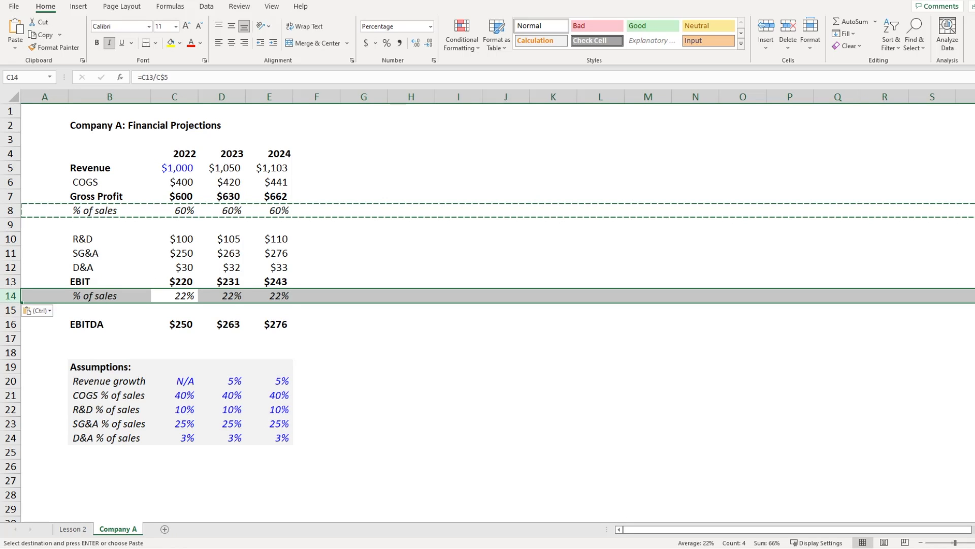
key(Down)
key(Down)
key(Down)
key(shift+space)
key(ctrl+v)
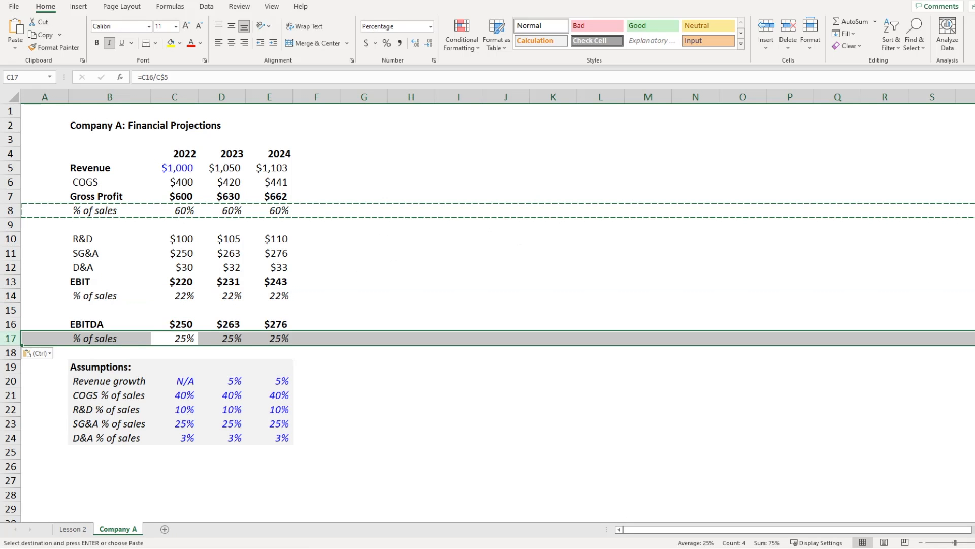
key(Escape)
Step: Verify the EBITDA (25%) and EBIT (22%) margin formulas across the years
key(Right)
key(F2)
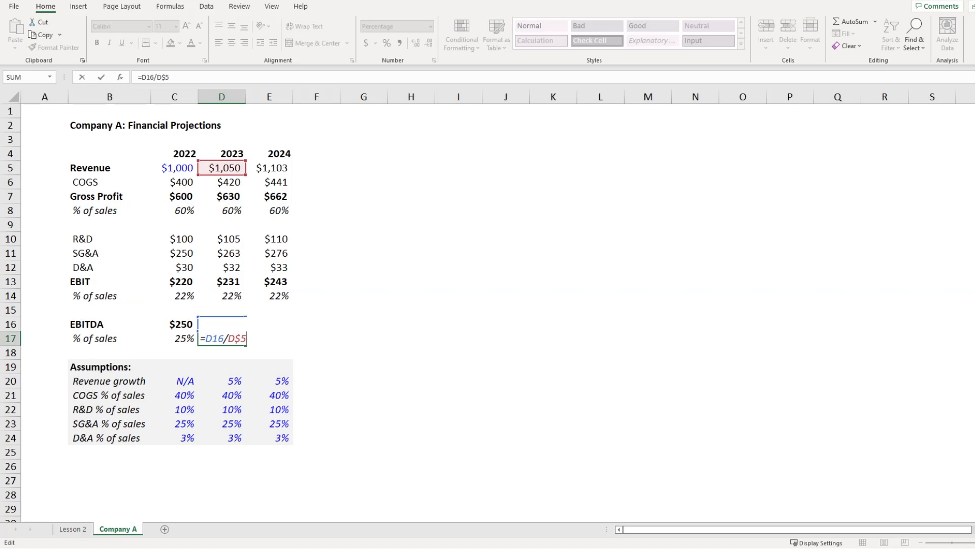
key(Tab)
key(F2)
key(Escape)
key(Up)
key(Up)
key(Up)
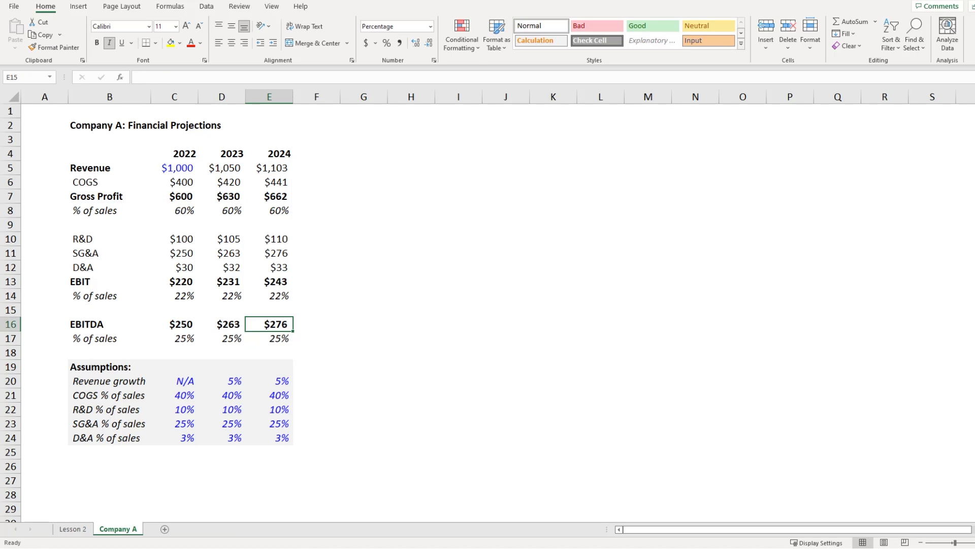
key(F2)
key(Escape)
key(Left)
key(F2)
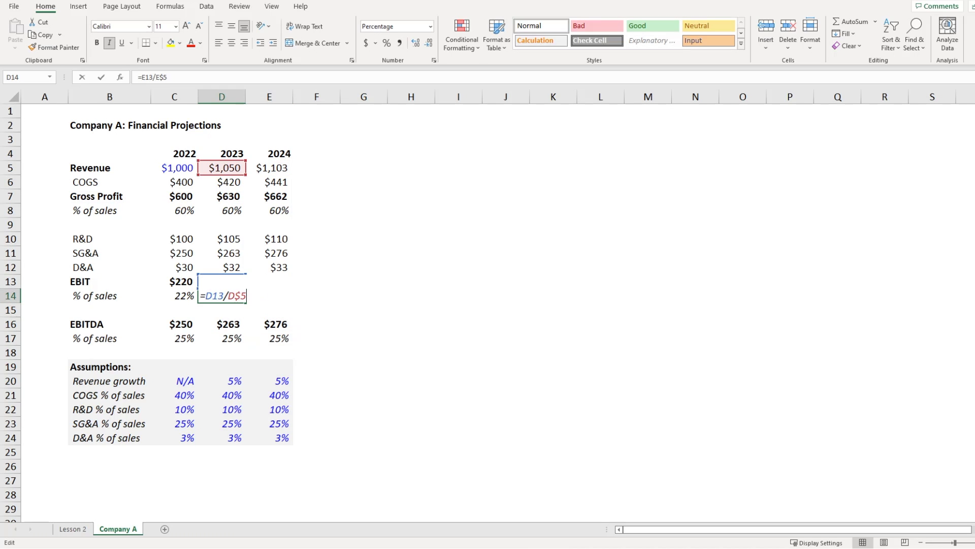
key(Escape)
key(Left)
key(F2)
key(Escape)
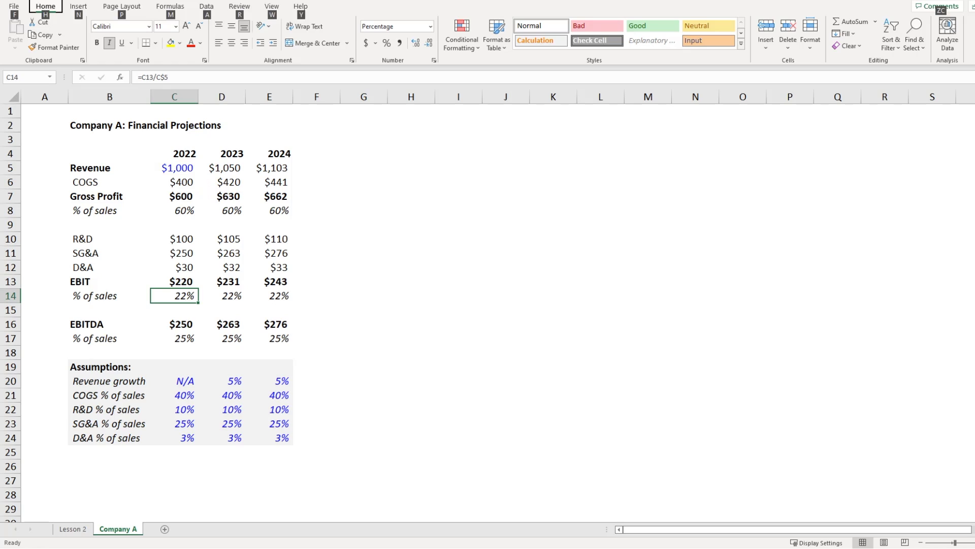
Step: Duplicate the Company A sheet to the end of the workbook as 'Company A (2)'
key(alt+h)
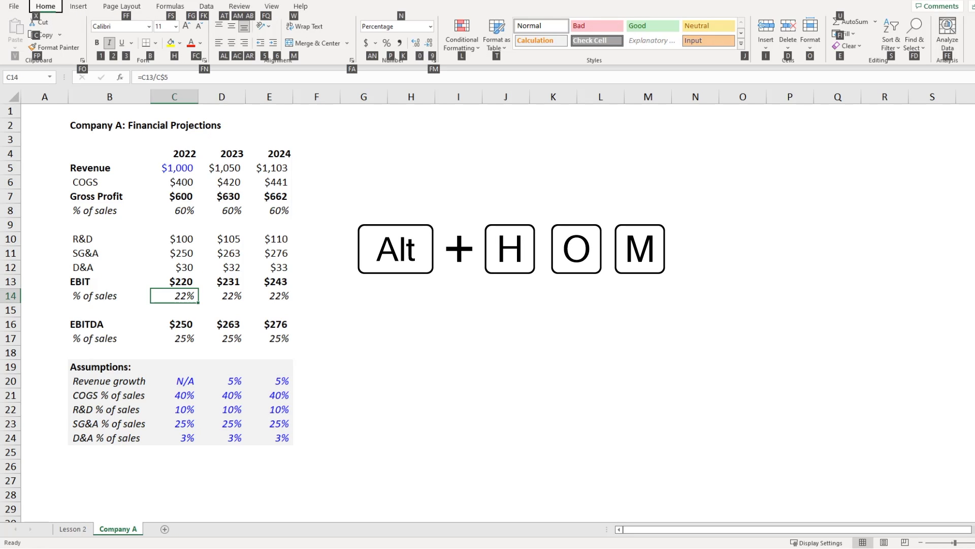
key(o)
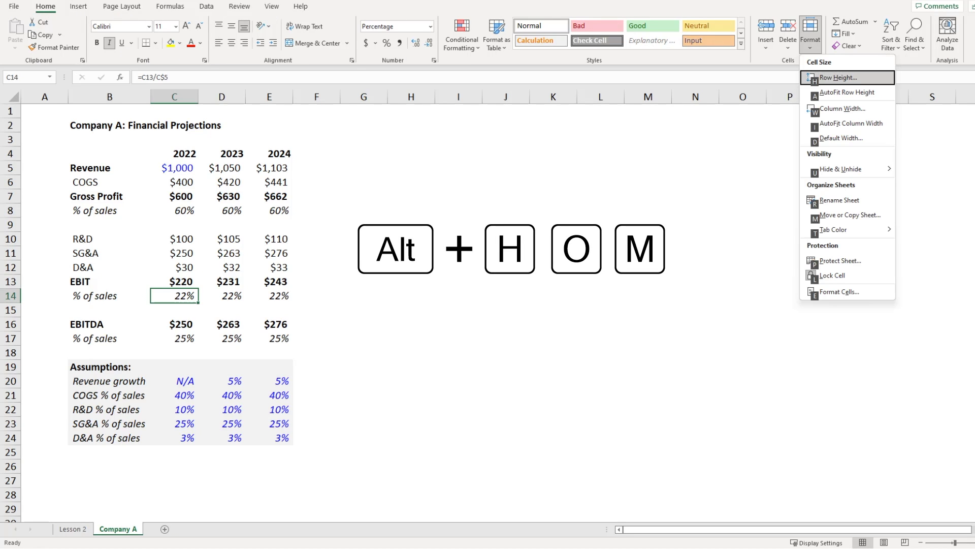
key(m)
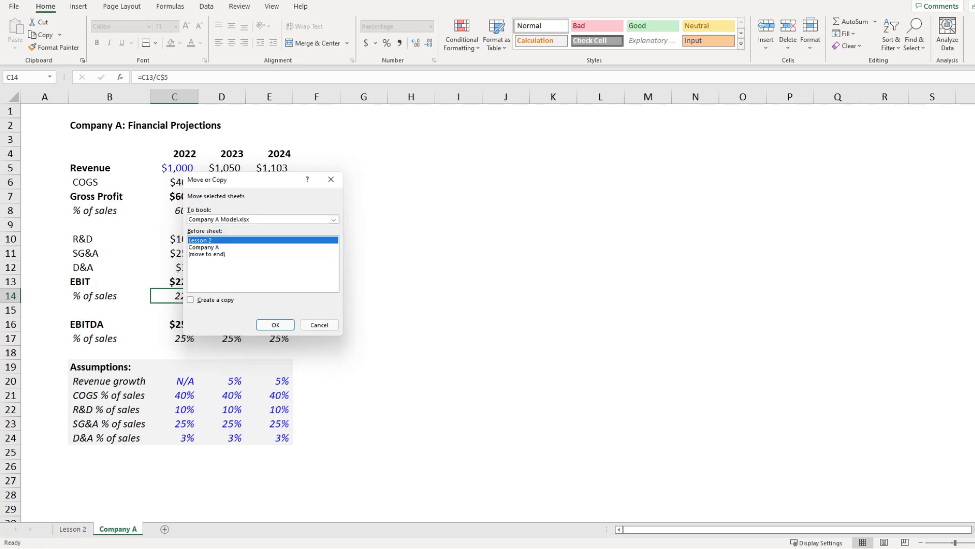
key(alt+c)
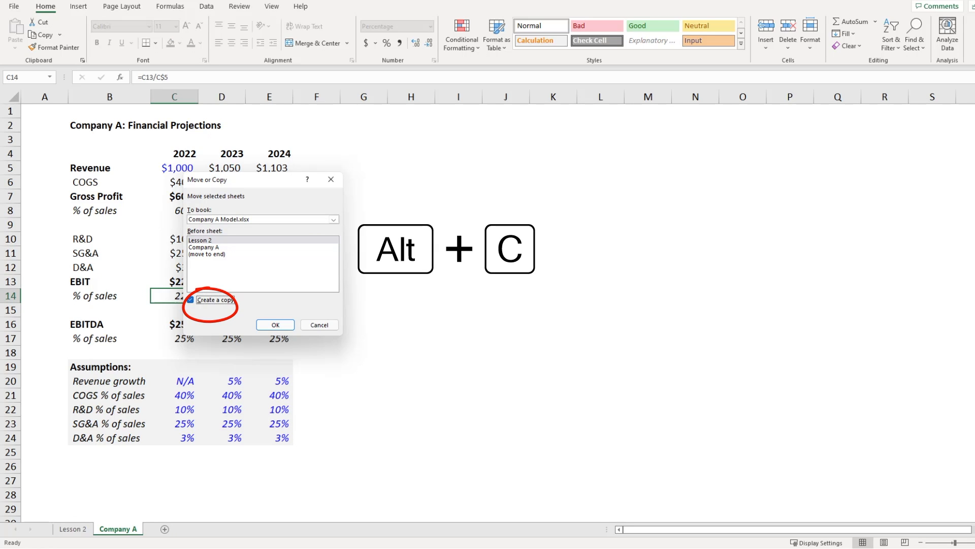
key(Tab)
key(Tab)
key(Tab)
key(Tab)
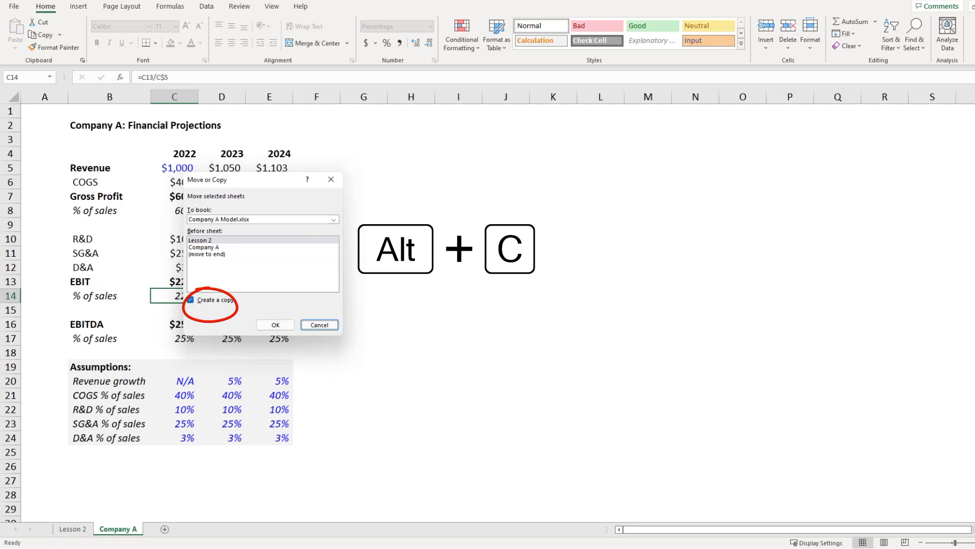
key(Down)
key(Down)
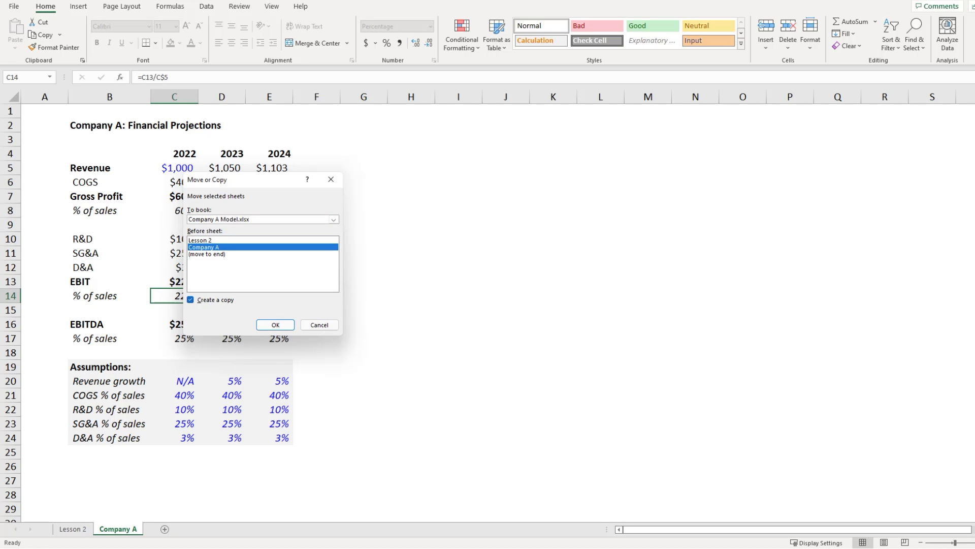
key(Return)
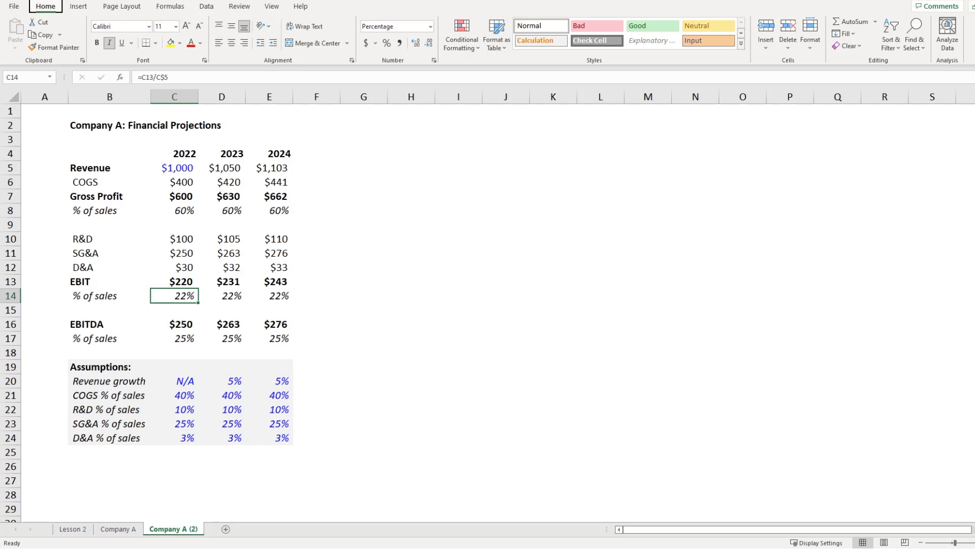
Step: Rename the 'Company A (2)' sheet tab to 'Company B'
key(alt+h)
key(o)
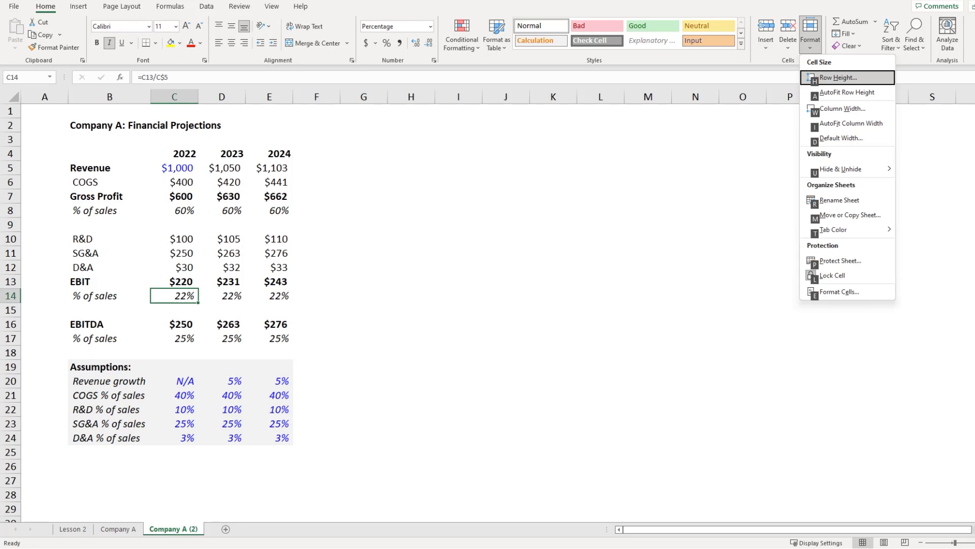
key(r)
key(End)
key(BackSpace)
key(BackSpace)
key(BackSpace)
key(BackSpace)
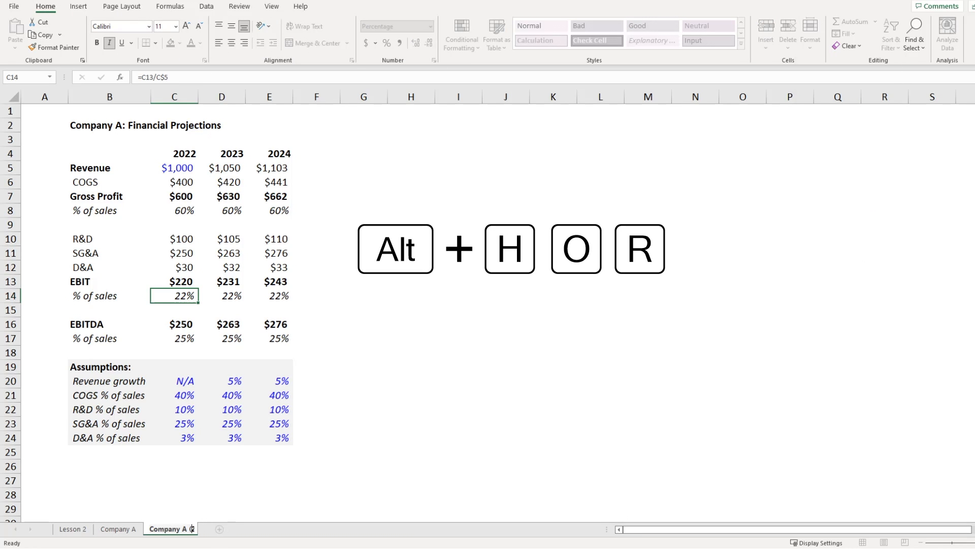
key(BackSpace)
text(B)
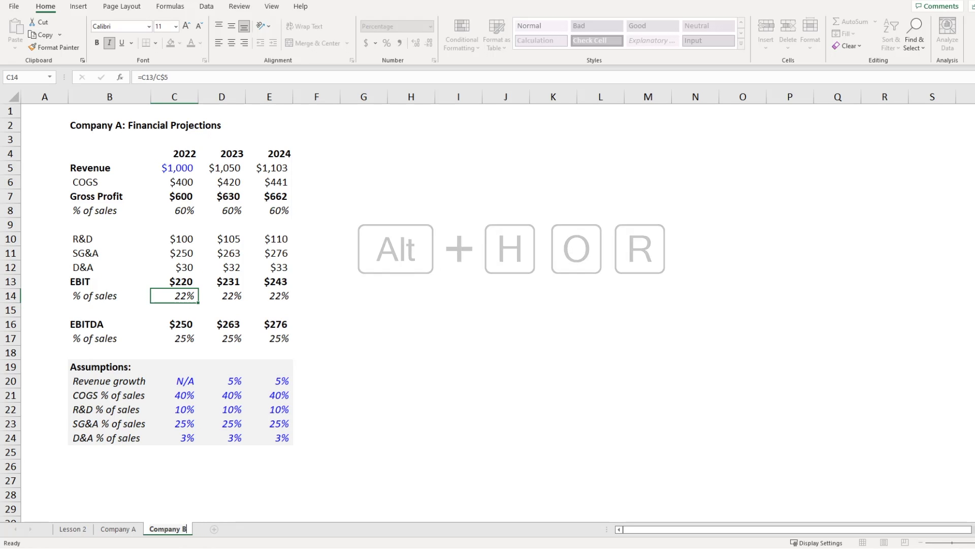
key(Return)
Step: Change the B2 title to 'Company B: Financial Projections'
key(Up)
key(Up)
key(Up)
key(Up)
key(Up)
key(Up)
key(Up)
key(Up)
key(Up)
key(Up)
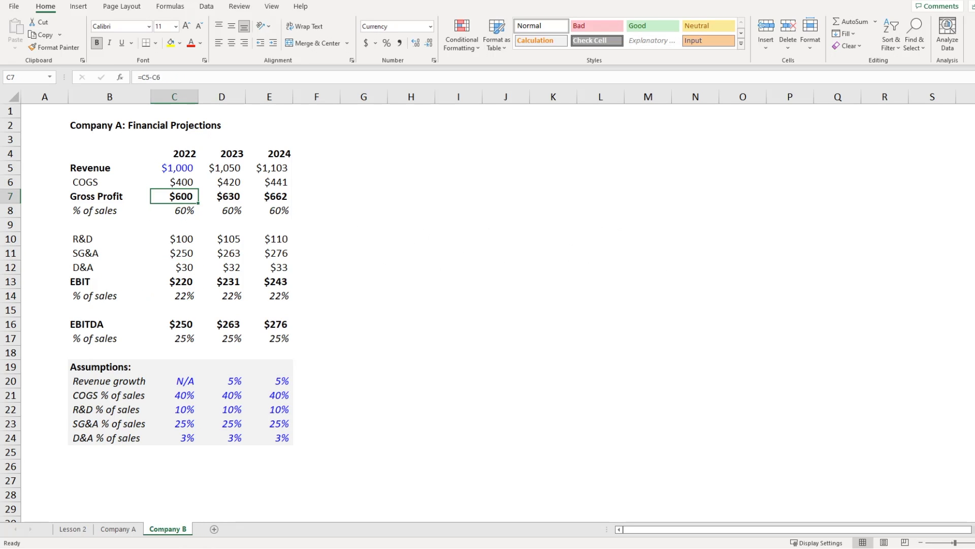
key(Left)
key(Up)
key(Up)
key(F2)
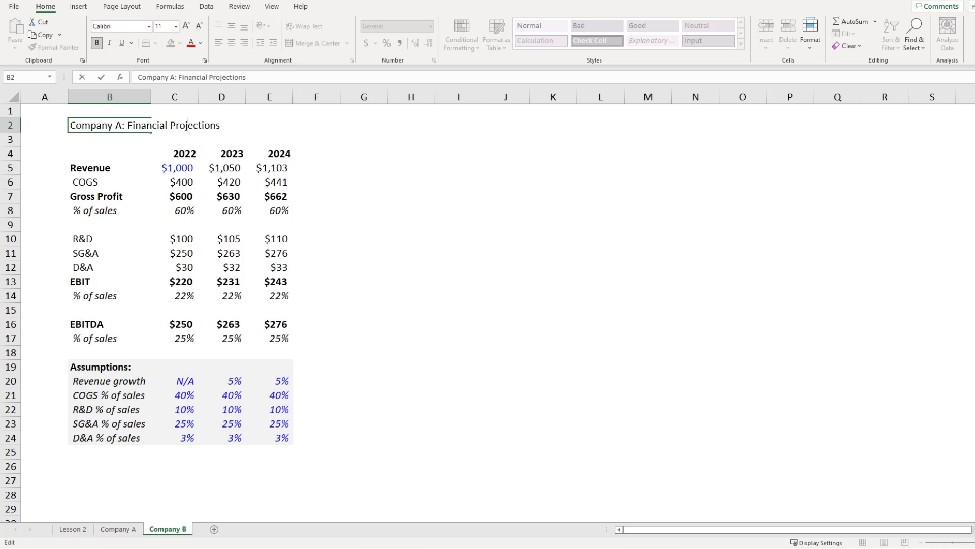
key(Delete)
text(B)
key(Return)
Step: Set the 2022 revenue in C5 to $2,000
key(Down)
key(Down)
key(Right)
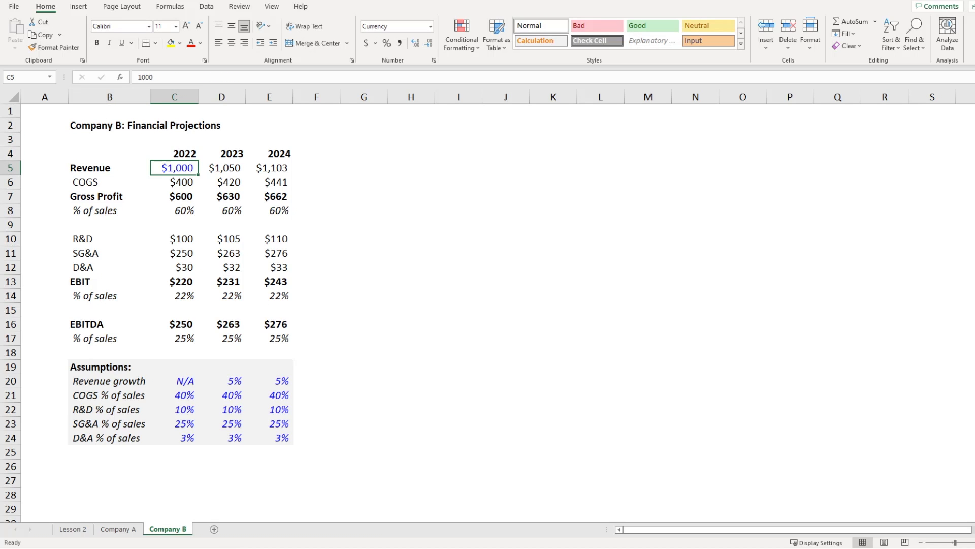
text(20)
key(Return)
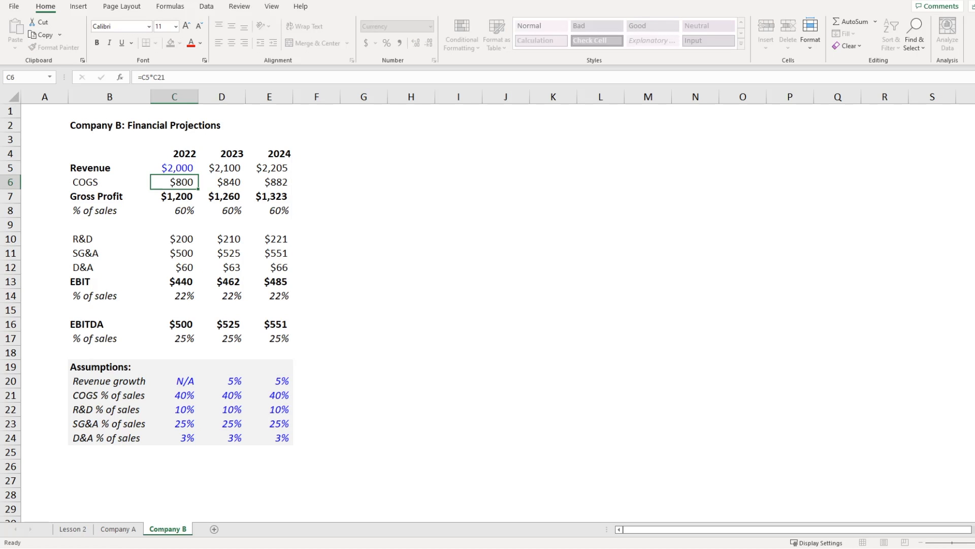